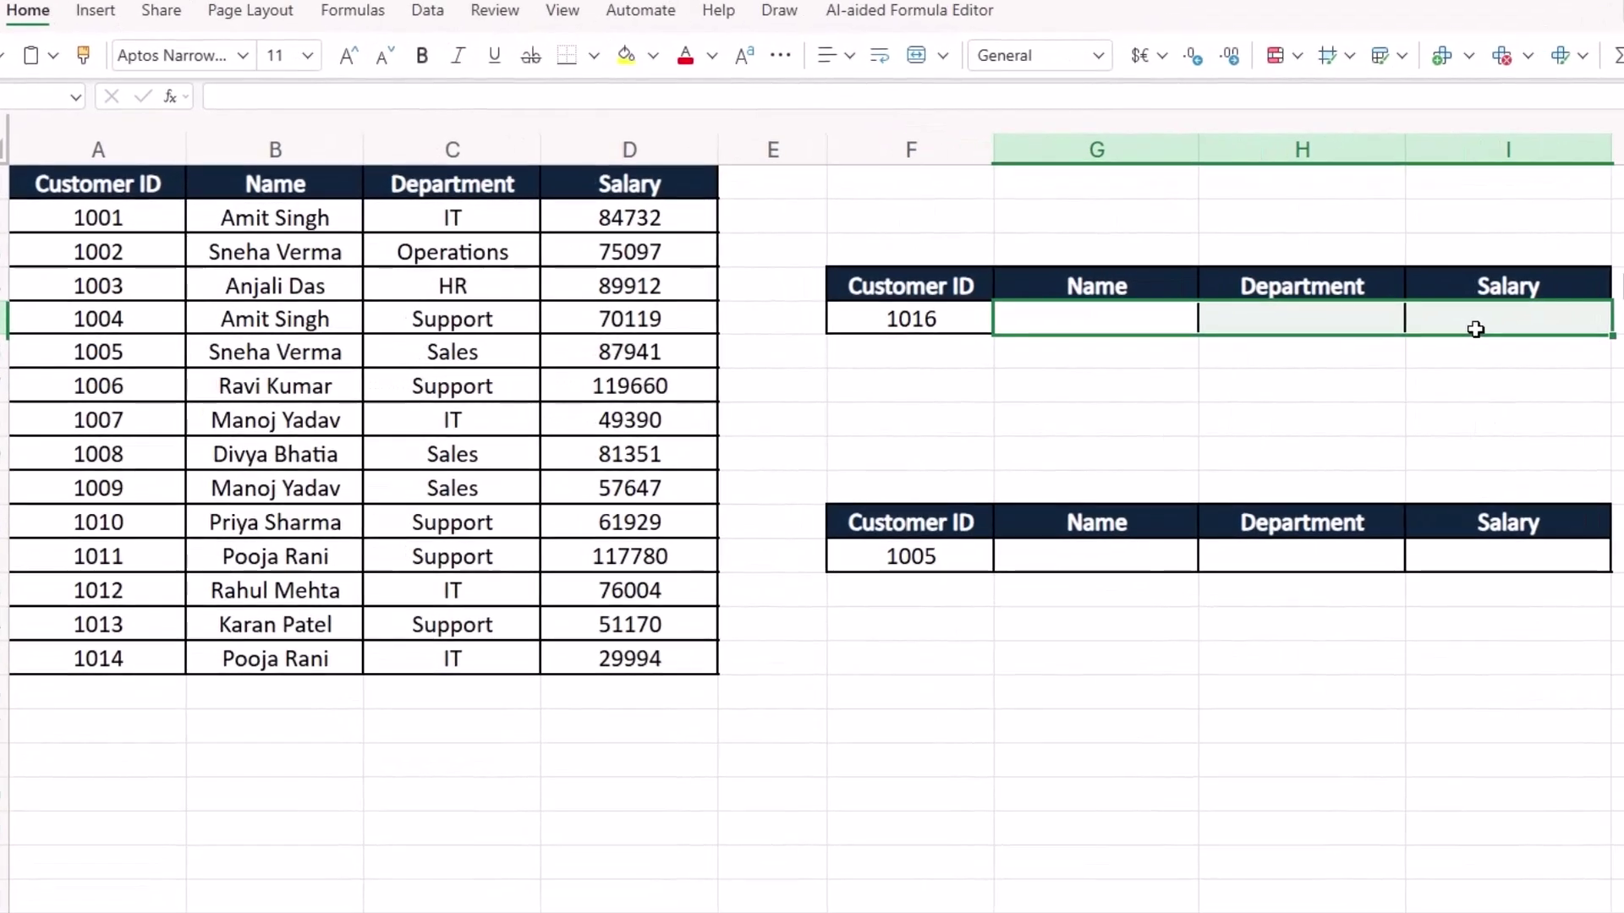
Start a VLOOKUP formula for G5:I5 with $F5 as the lookup value and $A$1:$D$15 as the table array.
{"action": "type", "text": "=VLOOKUP("}
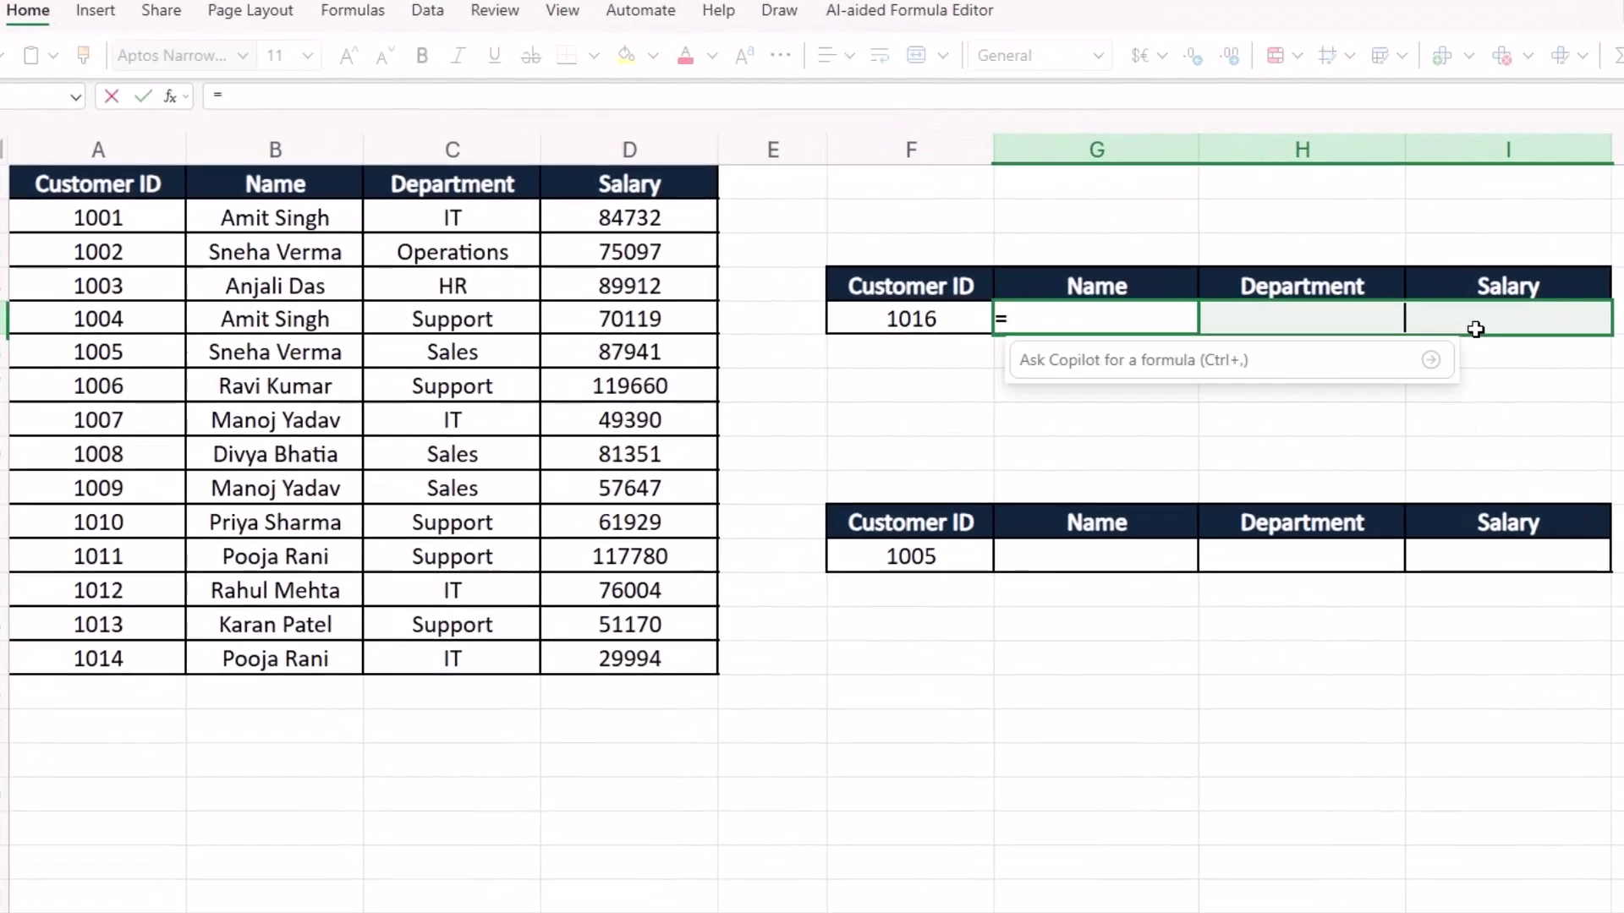
{"action": "left_click", "coordinate": [929, 321]}
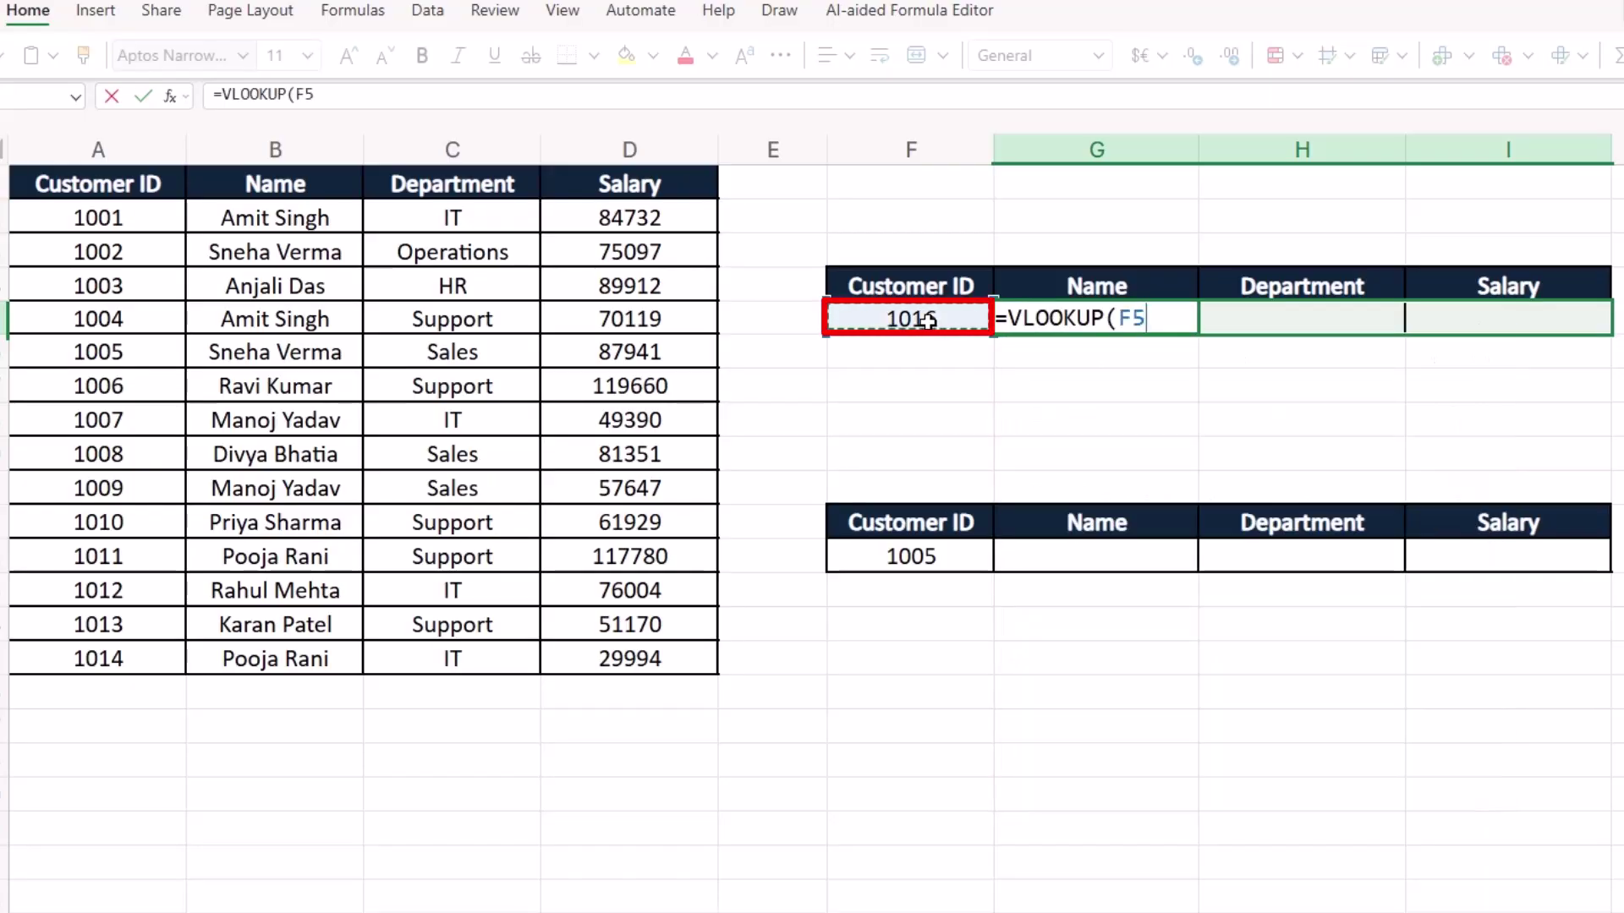
{"action": "key", "text": "F4"}
{"action": "key", "text": "F4"}
{"action": "key", "text": "F4"}
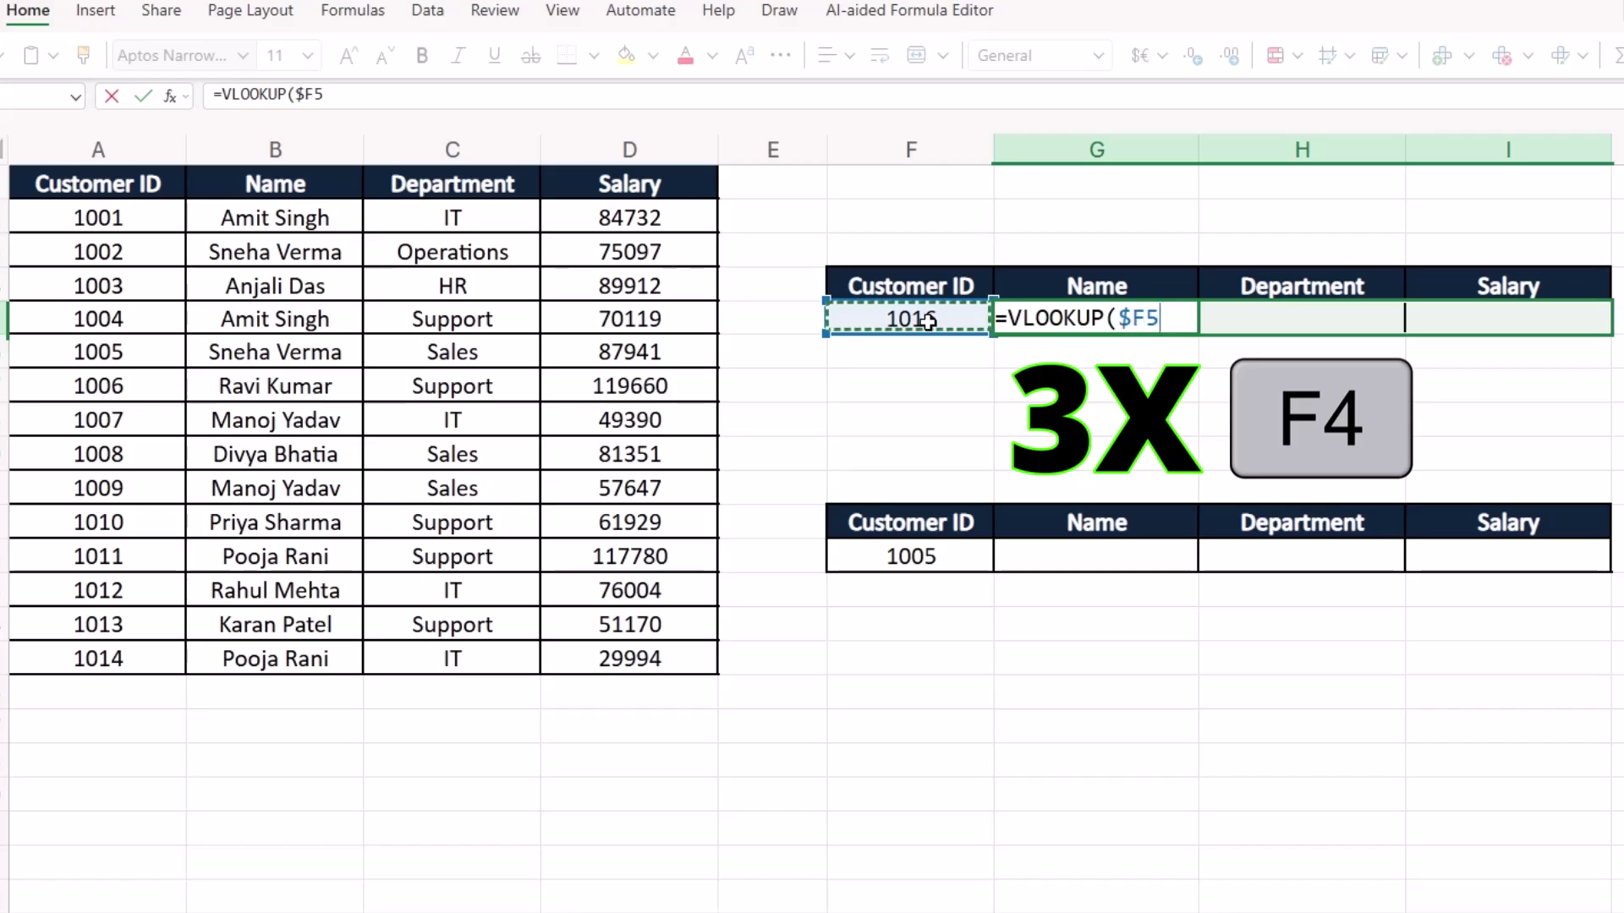
{"action": "type", "text": ","}
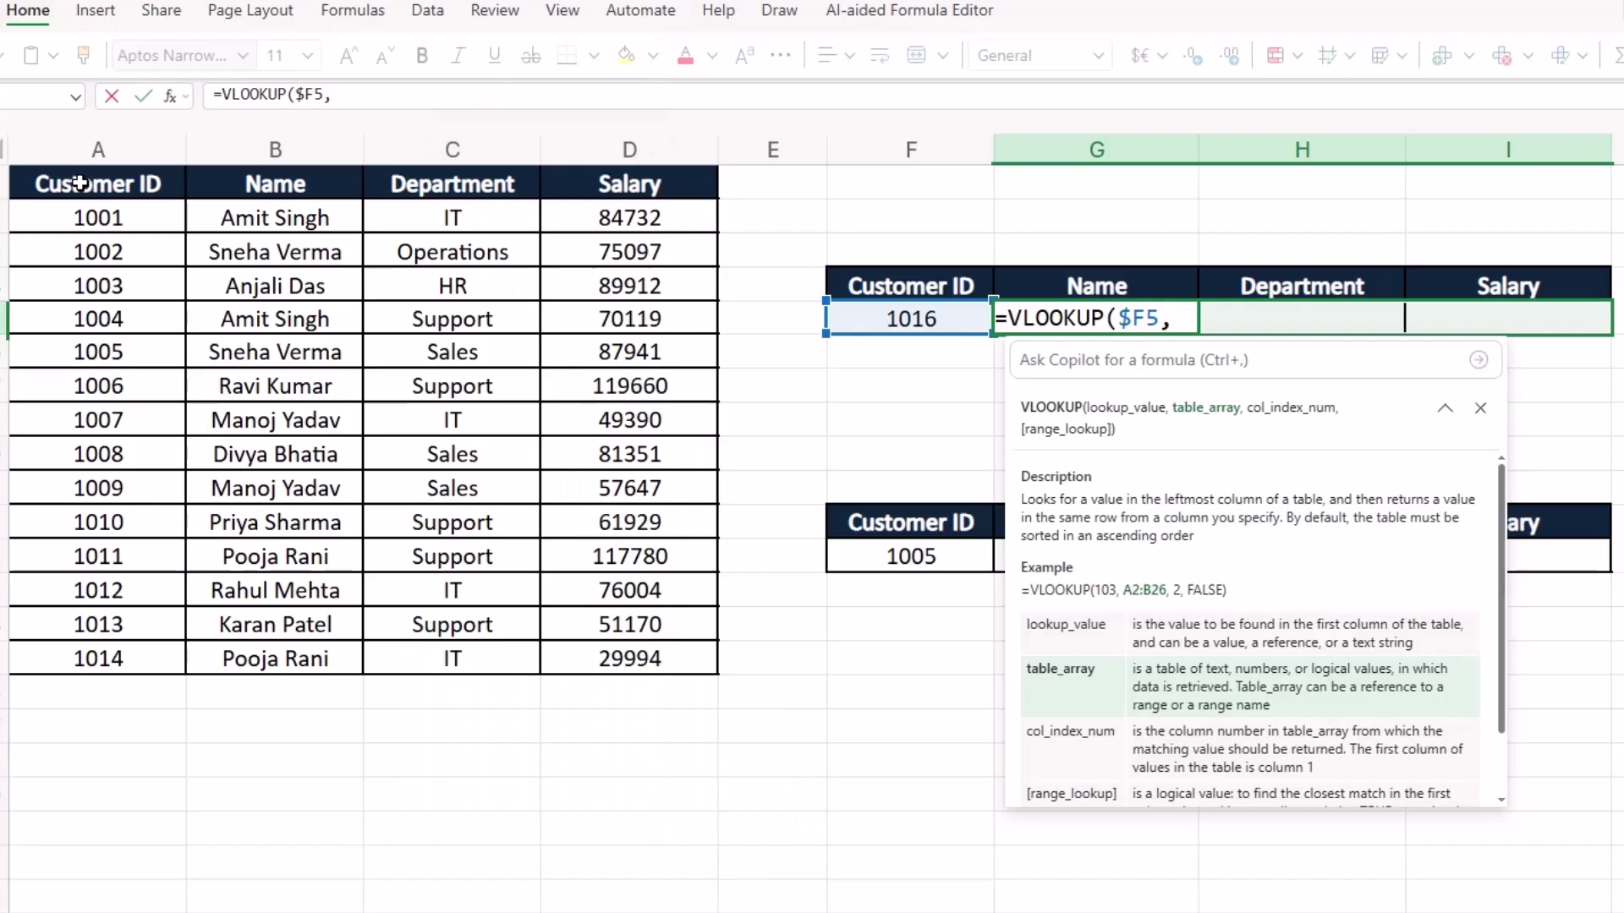
{"action": "left_click_drag", "start_coordinate": [79, 183], "coordinate": [668, 662]}
{"action": "key", "text": "F4"}
Complete the VLOOKUP with COLUMN(B$2) as the column index and 0 for exact match, and enter it in all of G5:I5.
{"action": "type", "text": ",C"}
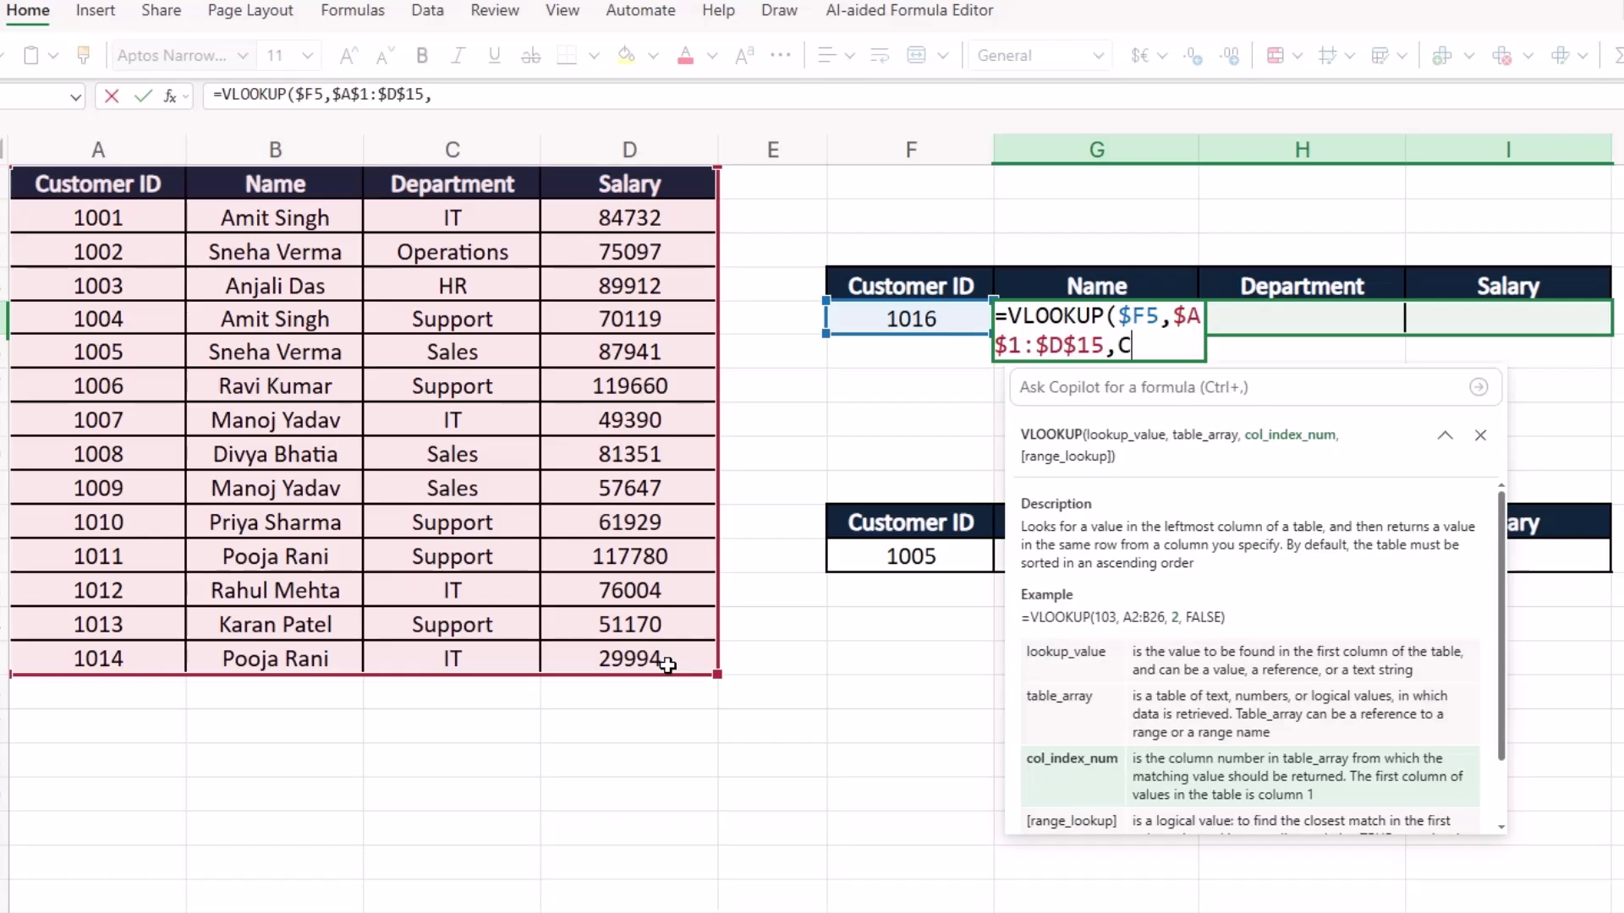
{"action": "type", "text": "OLUM"}
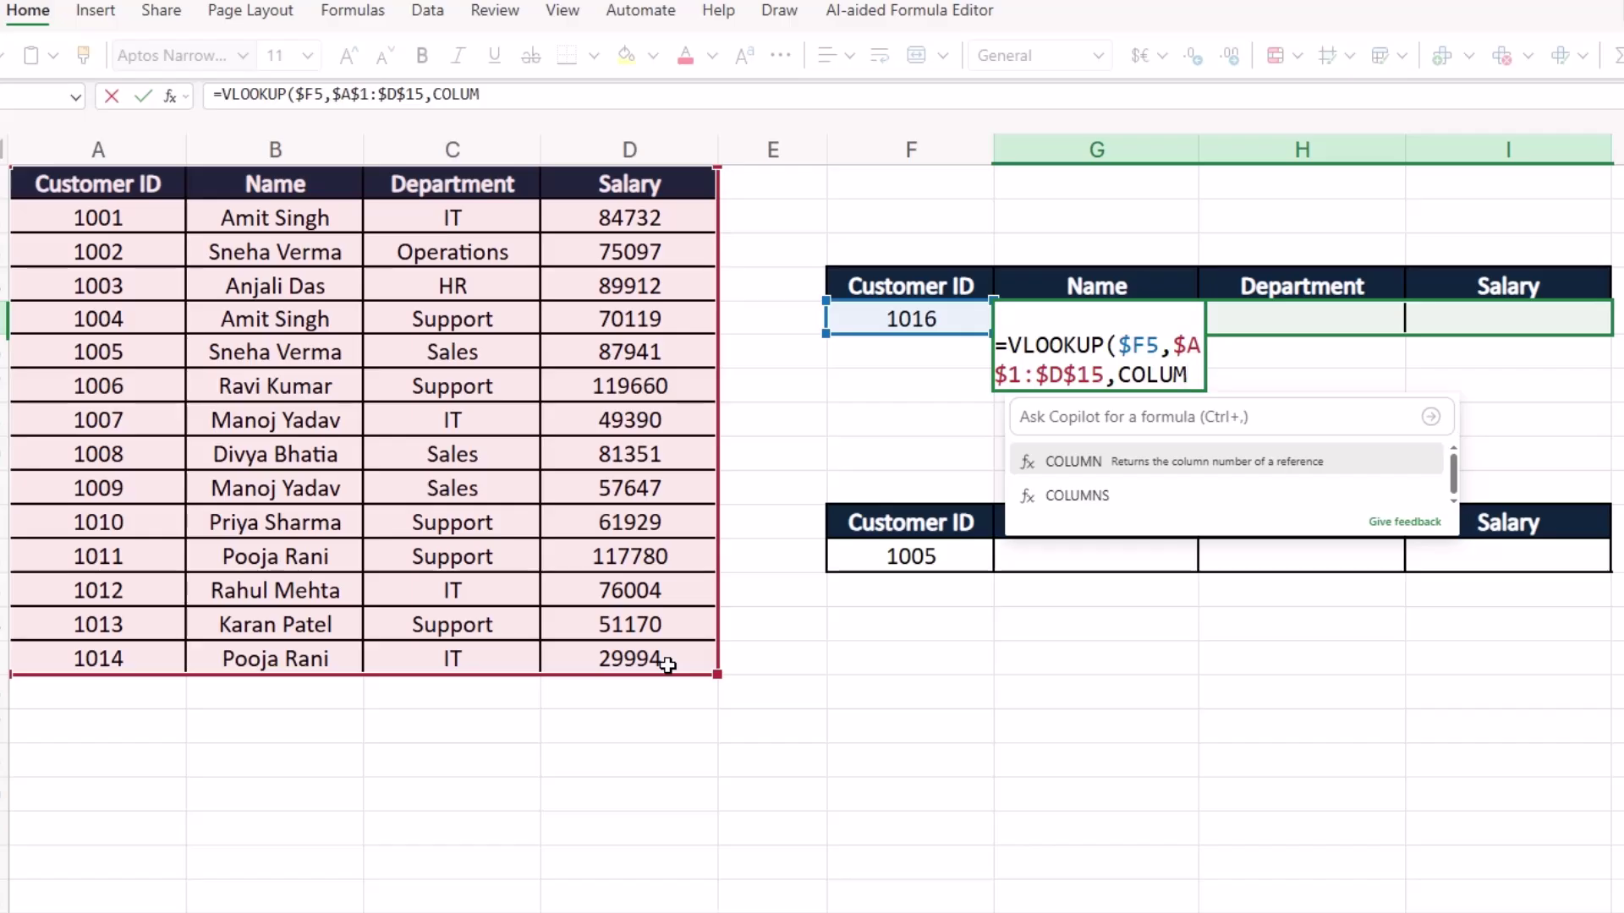
{"action": "key", "text": "Tab"}
{"action": "left_click", "coordinate": [237, 217]}
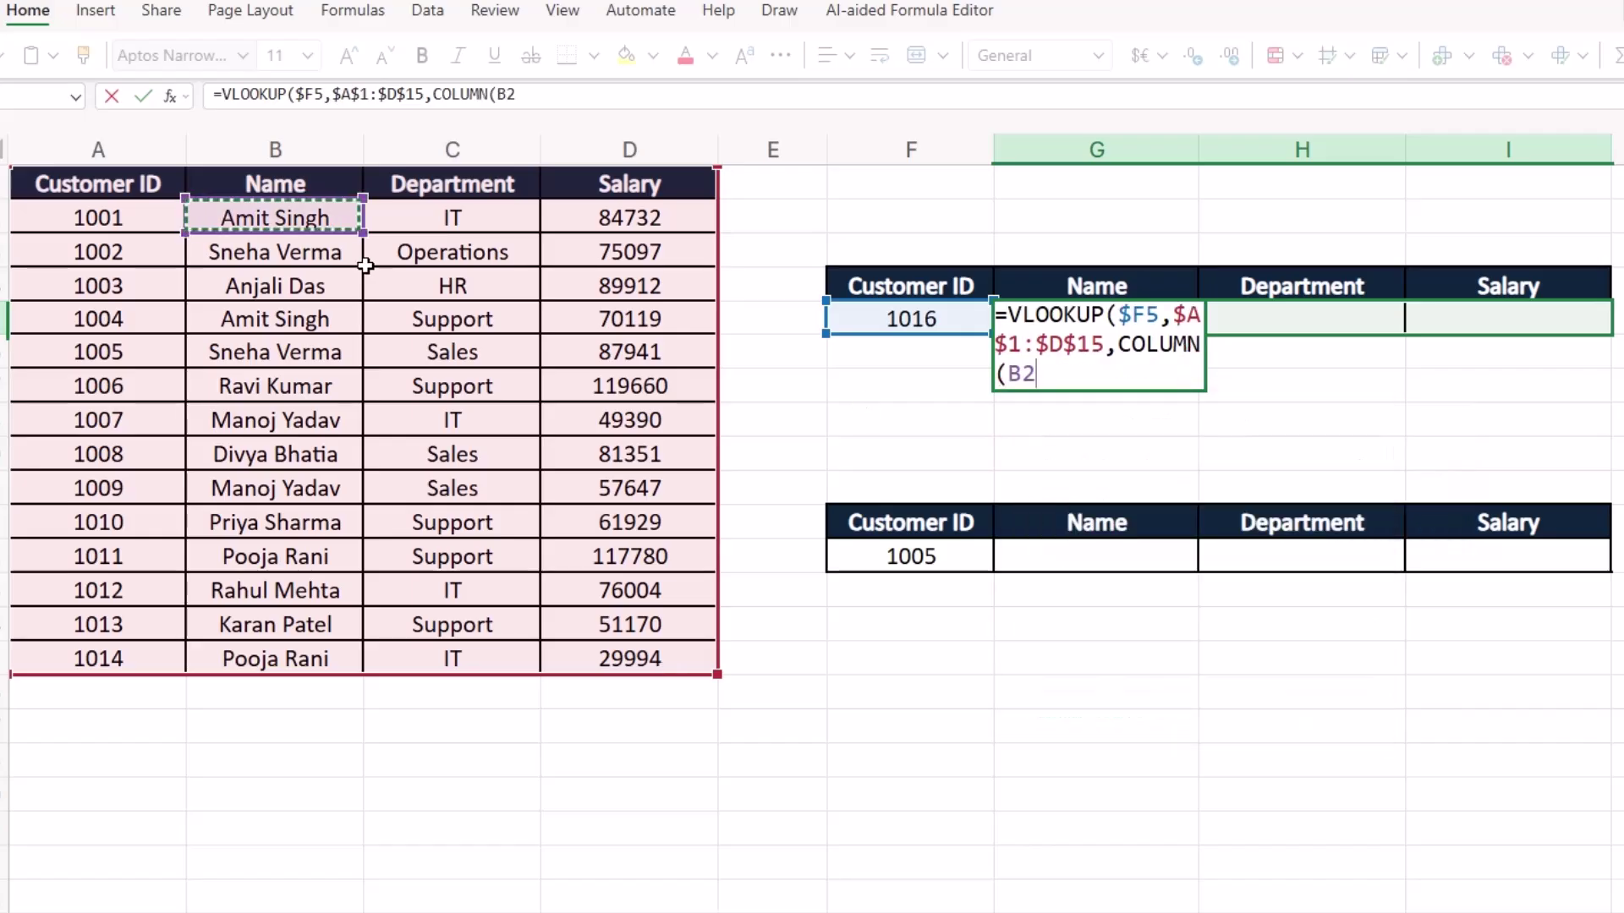
{"action": "key", "text": "F4"}
{"action": "key", "text": "F4"}
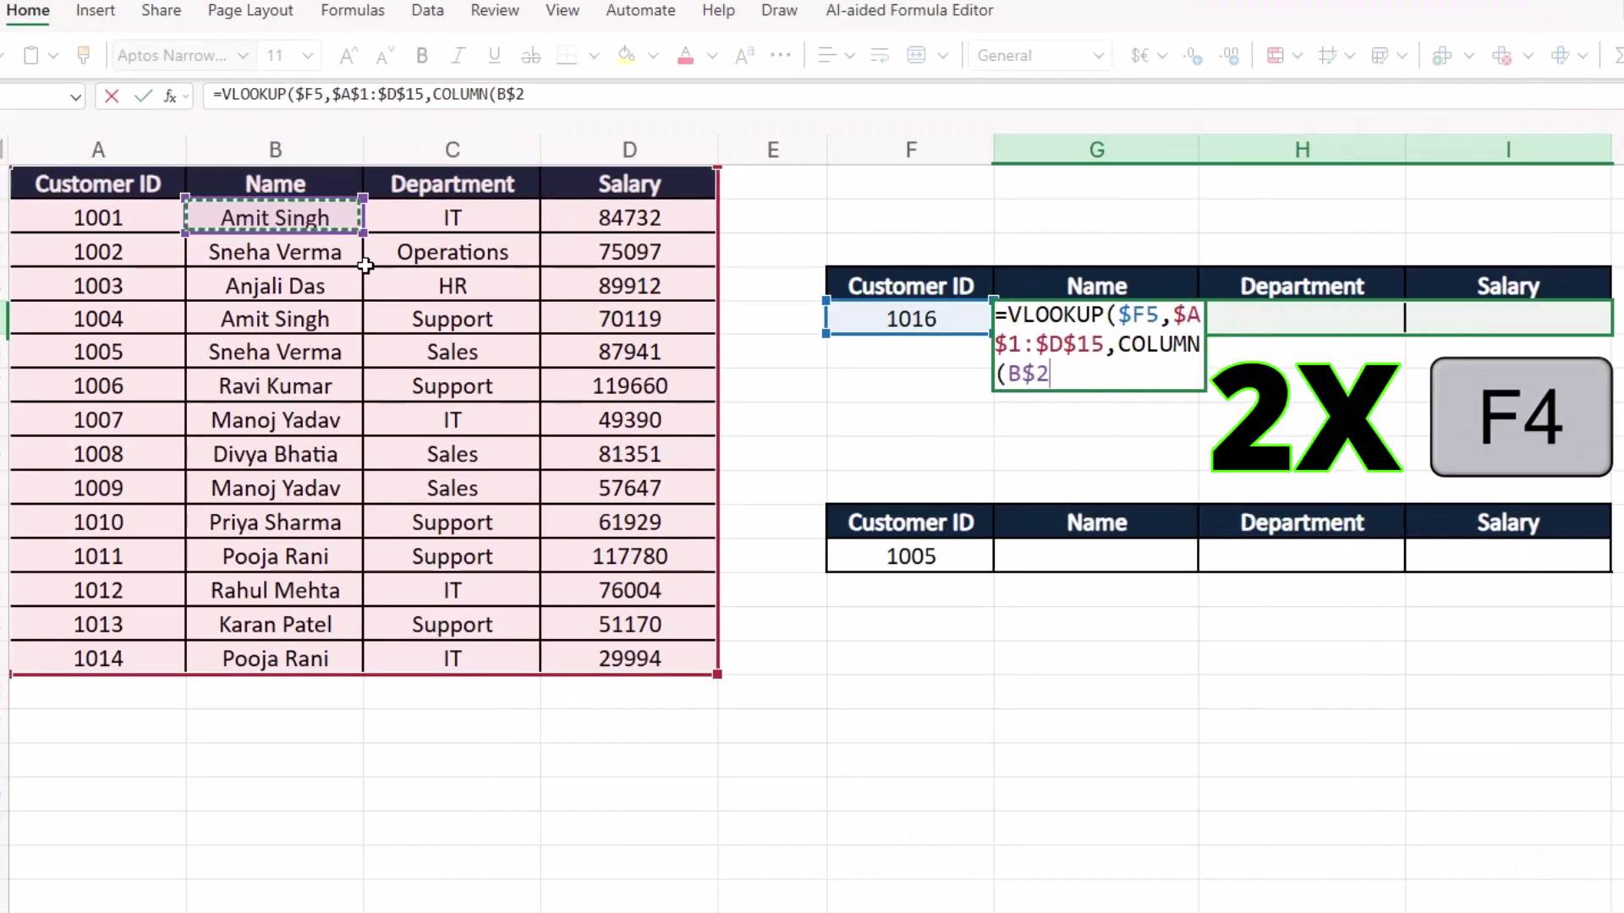
{"action": "type", "text": "),"}
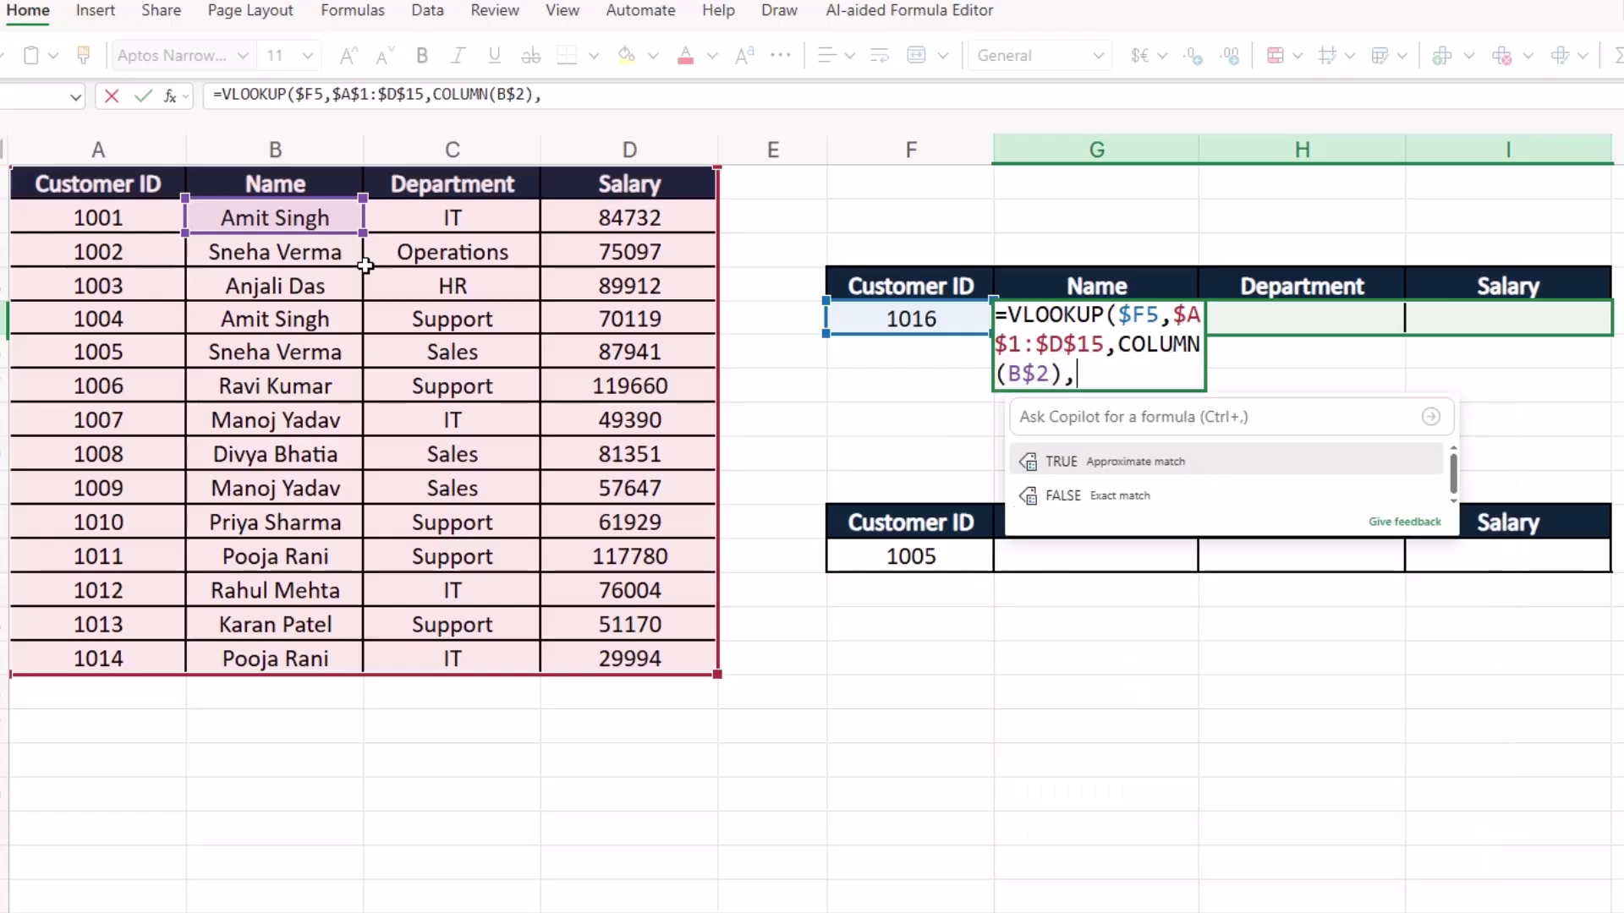
{"action": "type", "text": "0)"}
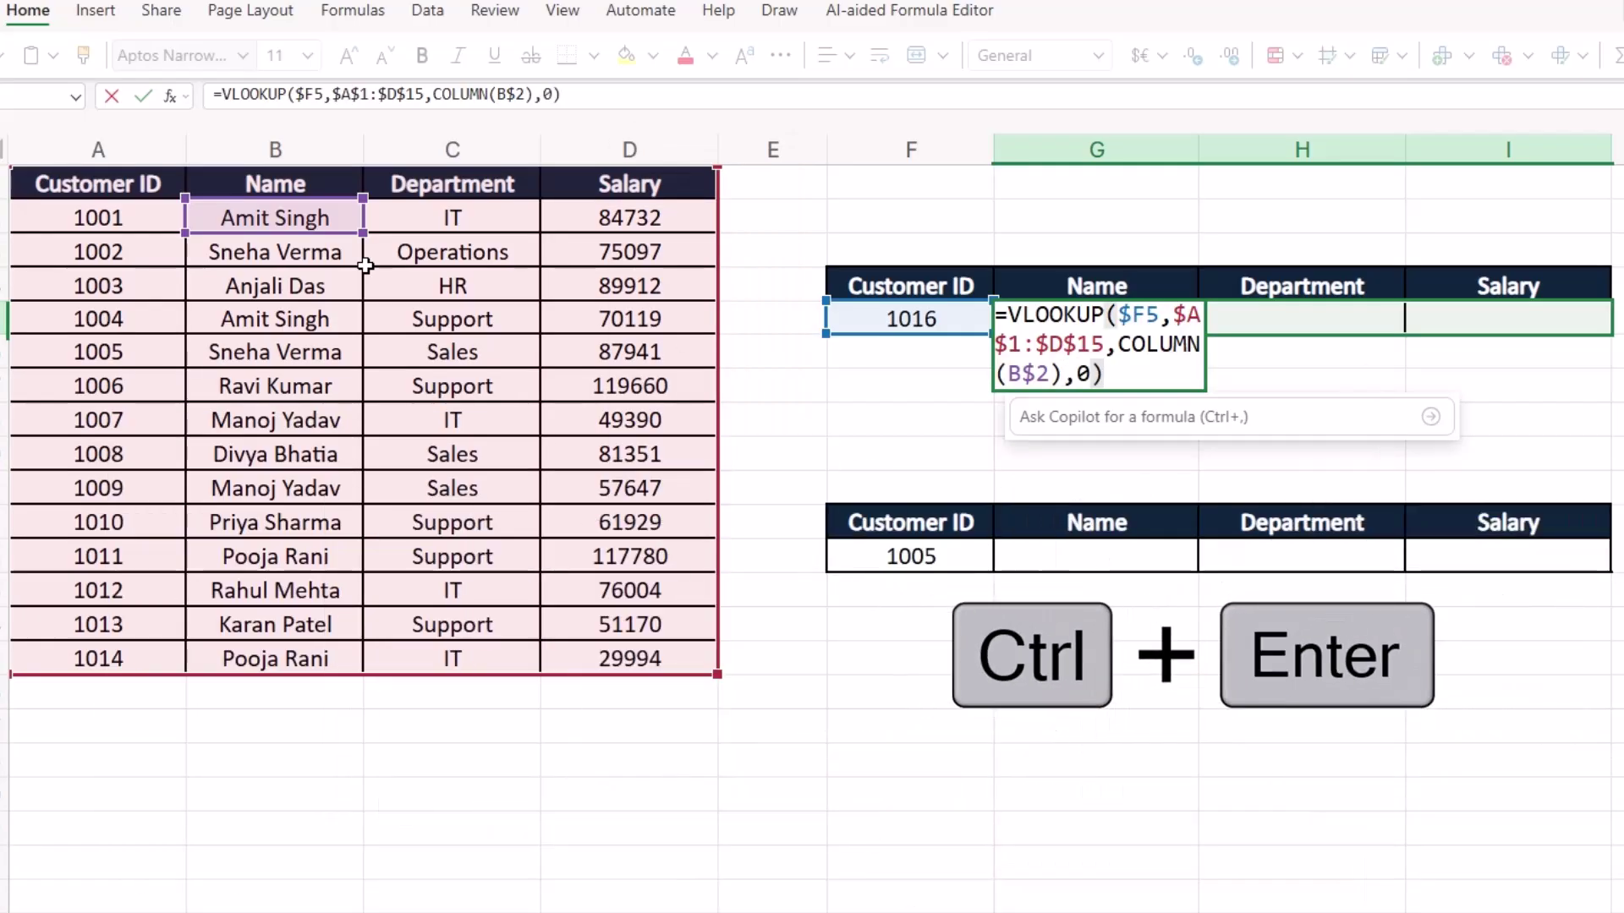
{"action": "key", "text": "ctrl+Return"}
{"action": "key", "text": "Down"}
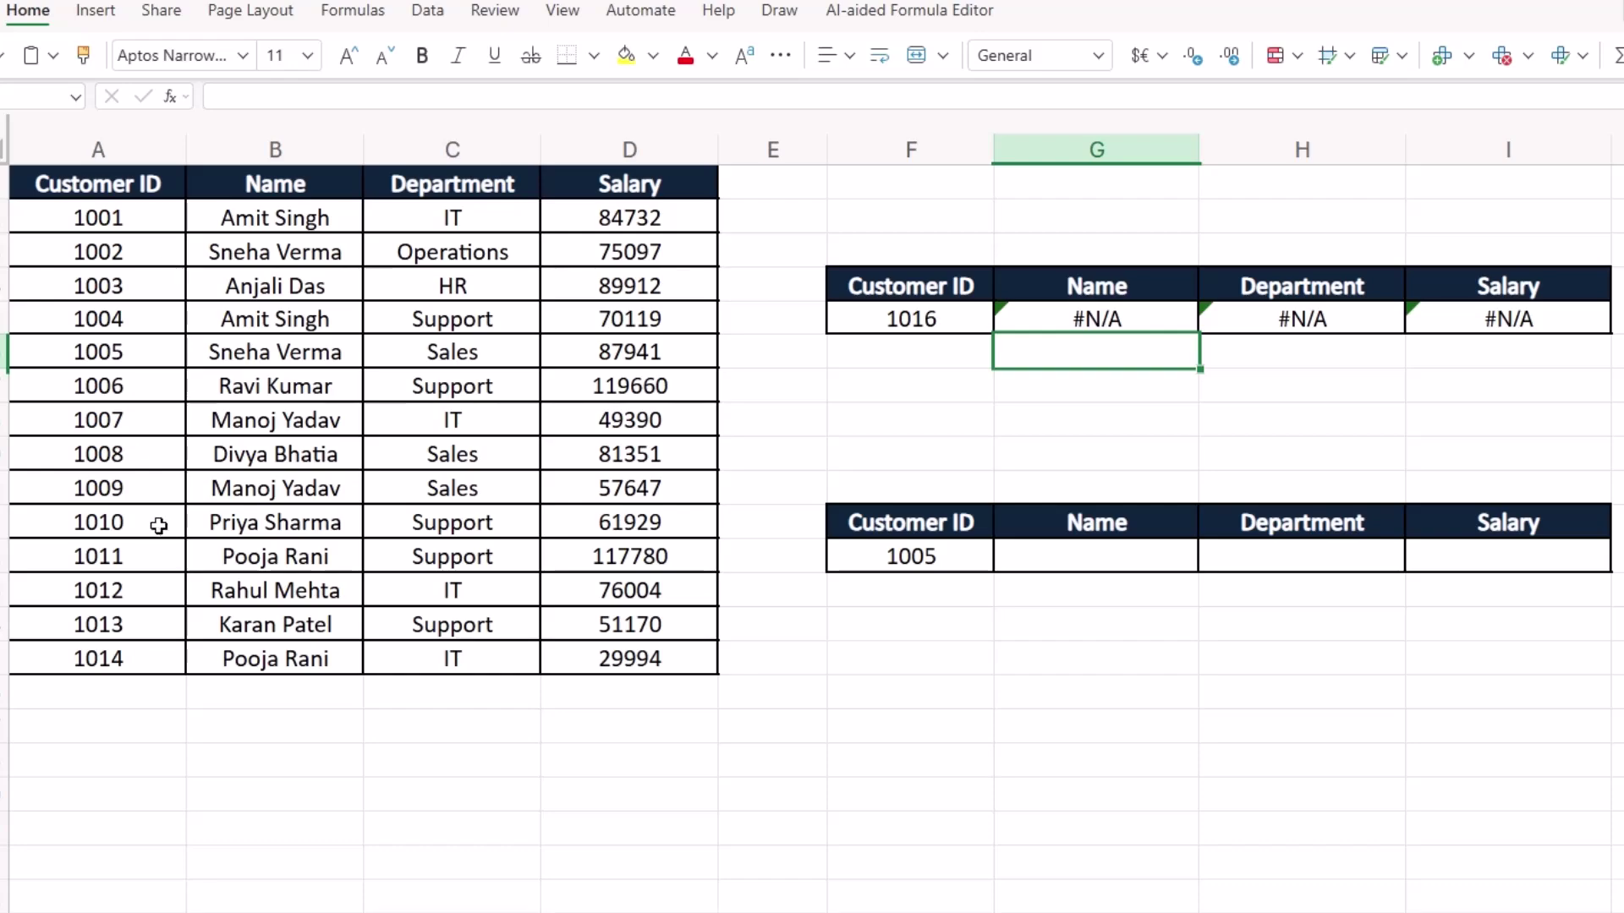
Test the VLOOKUP by replacing the customer ID in F5 with one that is listed in the data table.
{"action": "left_click", "coordinate": [936, 321]}
{"action": "type", "text": "101"}
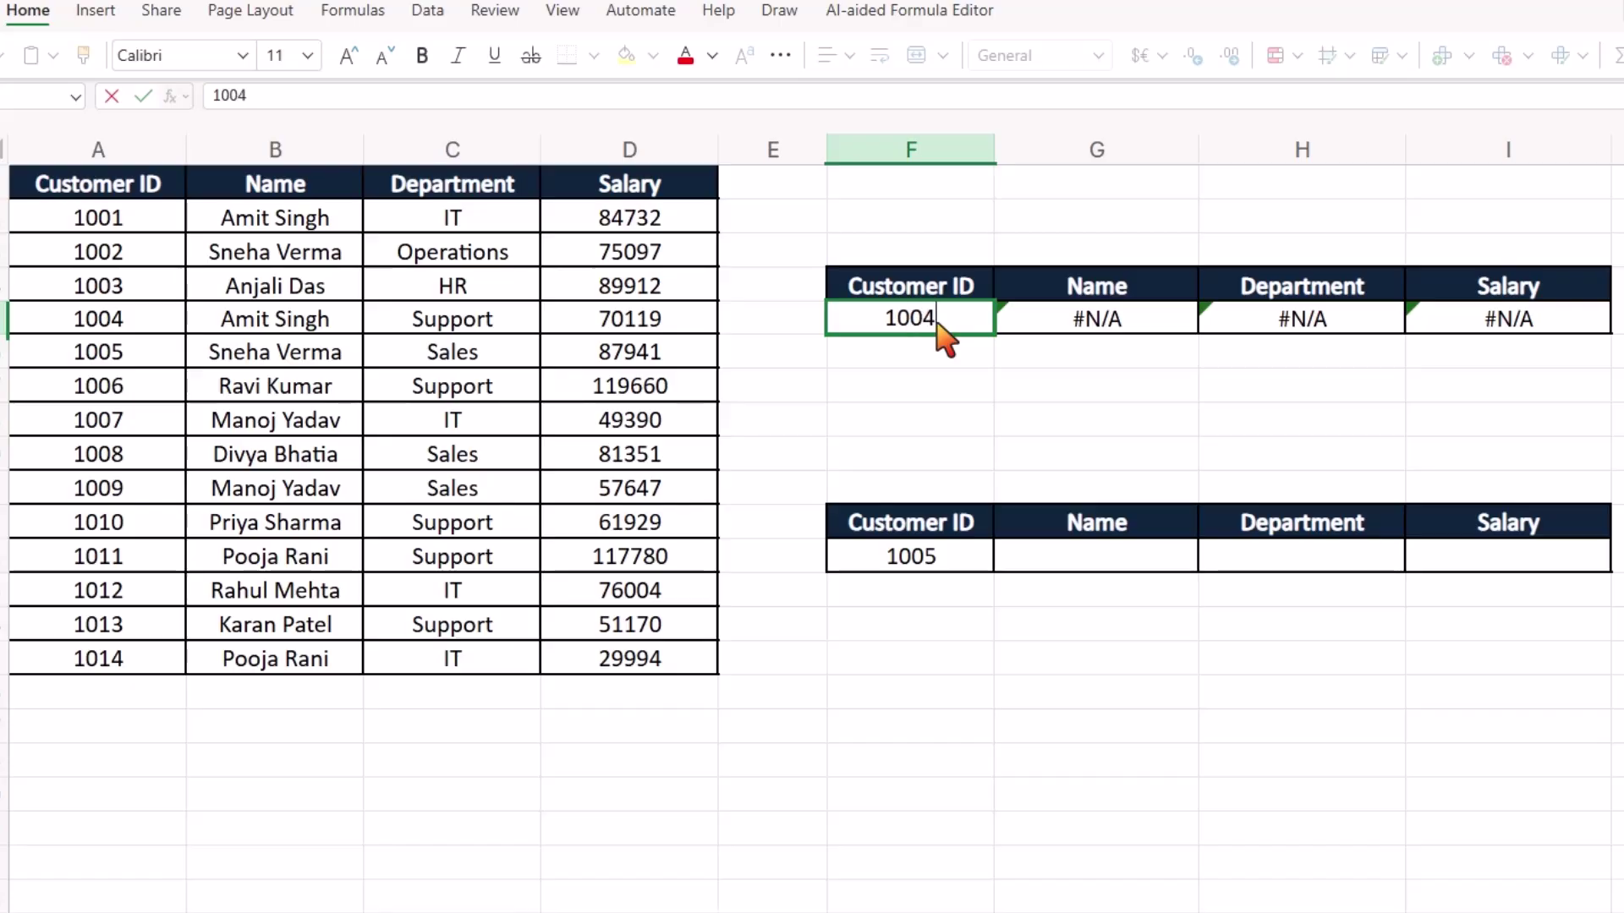
{"action": "type", "text": "4"}
{"action": "key", "text": "Return"}
{"action": "left_click", "coordinate": [1170, 376]}
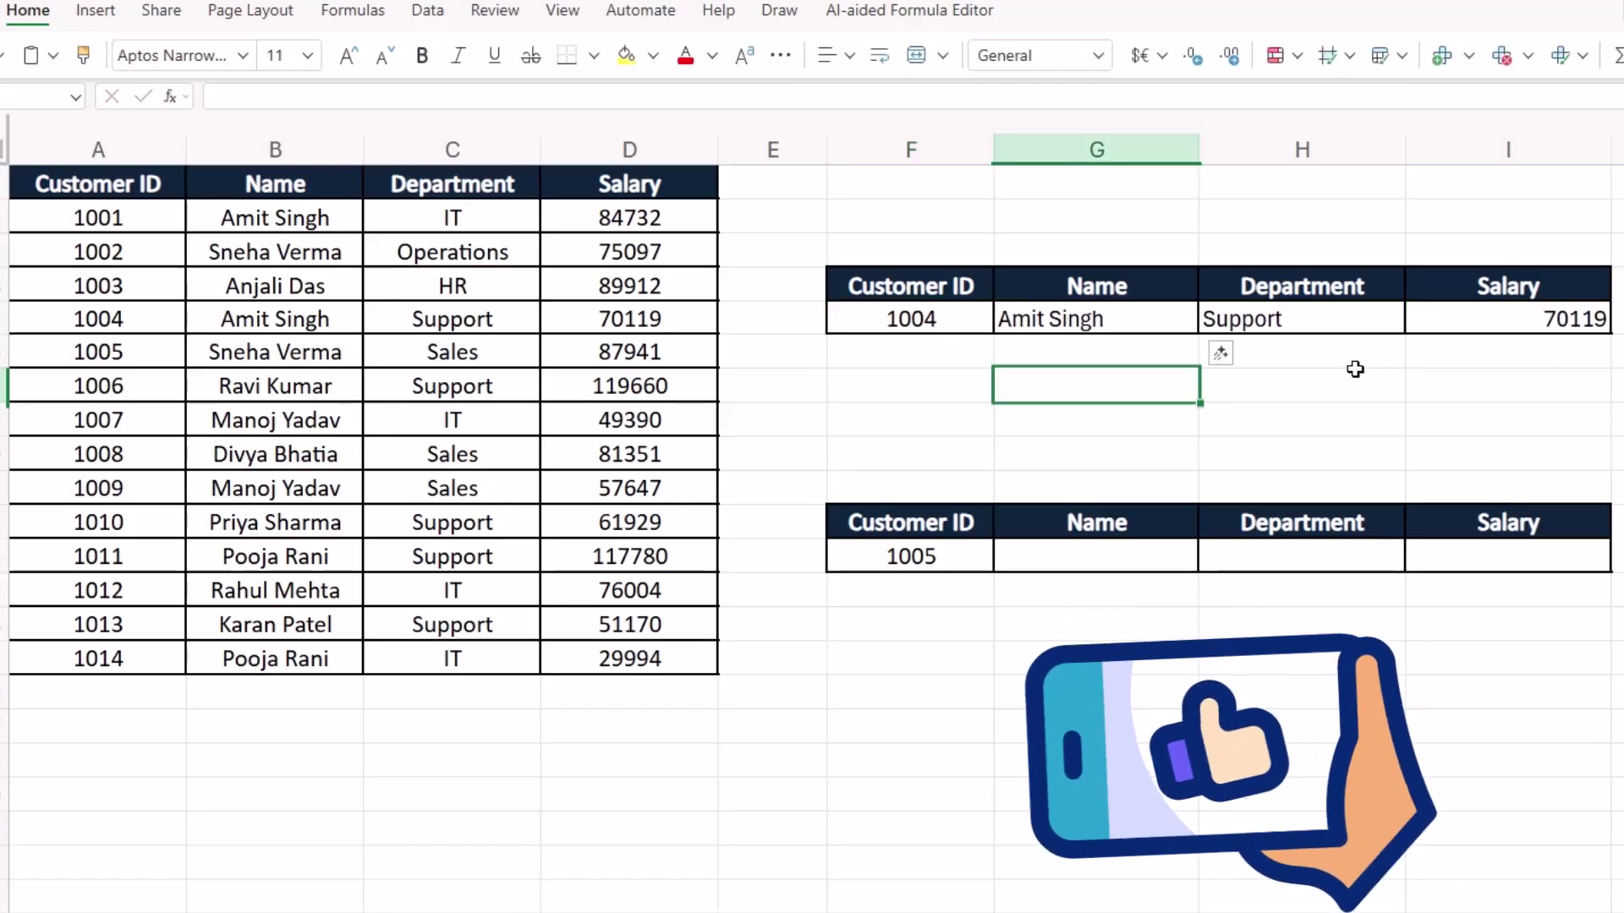
{"action": "key", "text": "Up"}
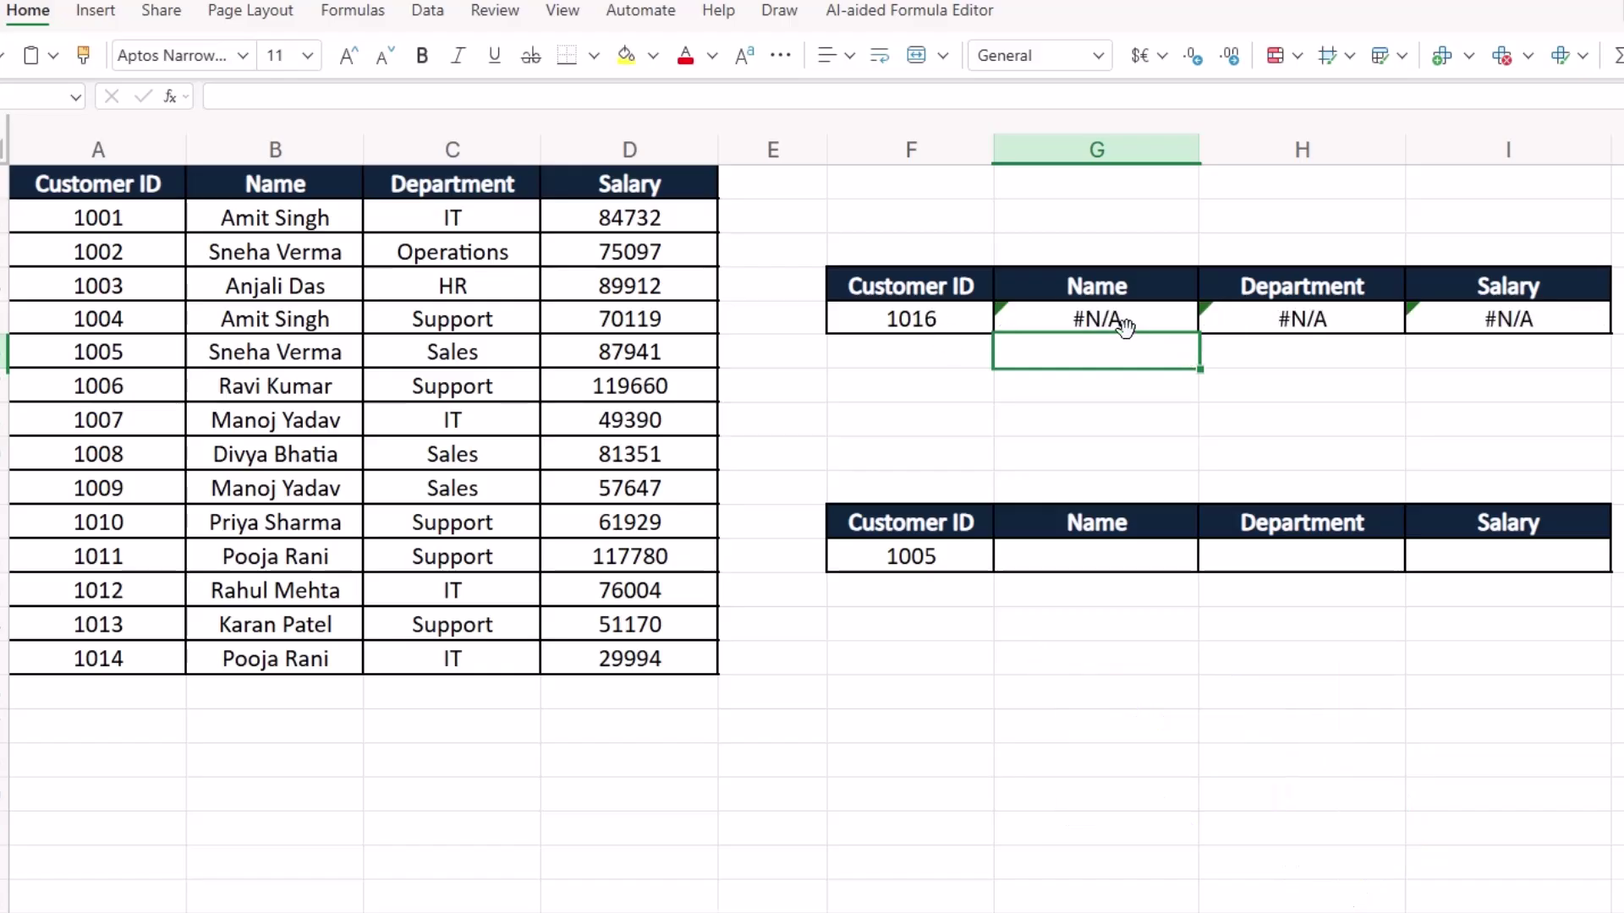
Wrap the VLOOKUP in IFERROR with the fallback text "DATA IS NOT THERE" and apply it across G5:I5.
{"action": "double_click", "coordinate": [1091, 326]}
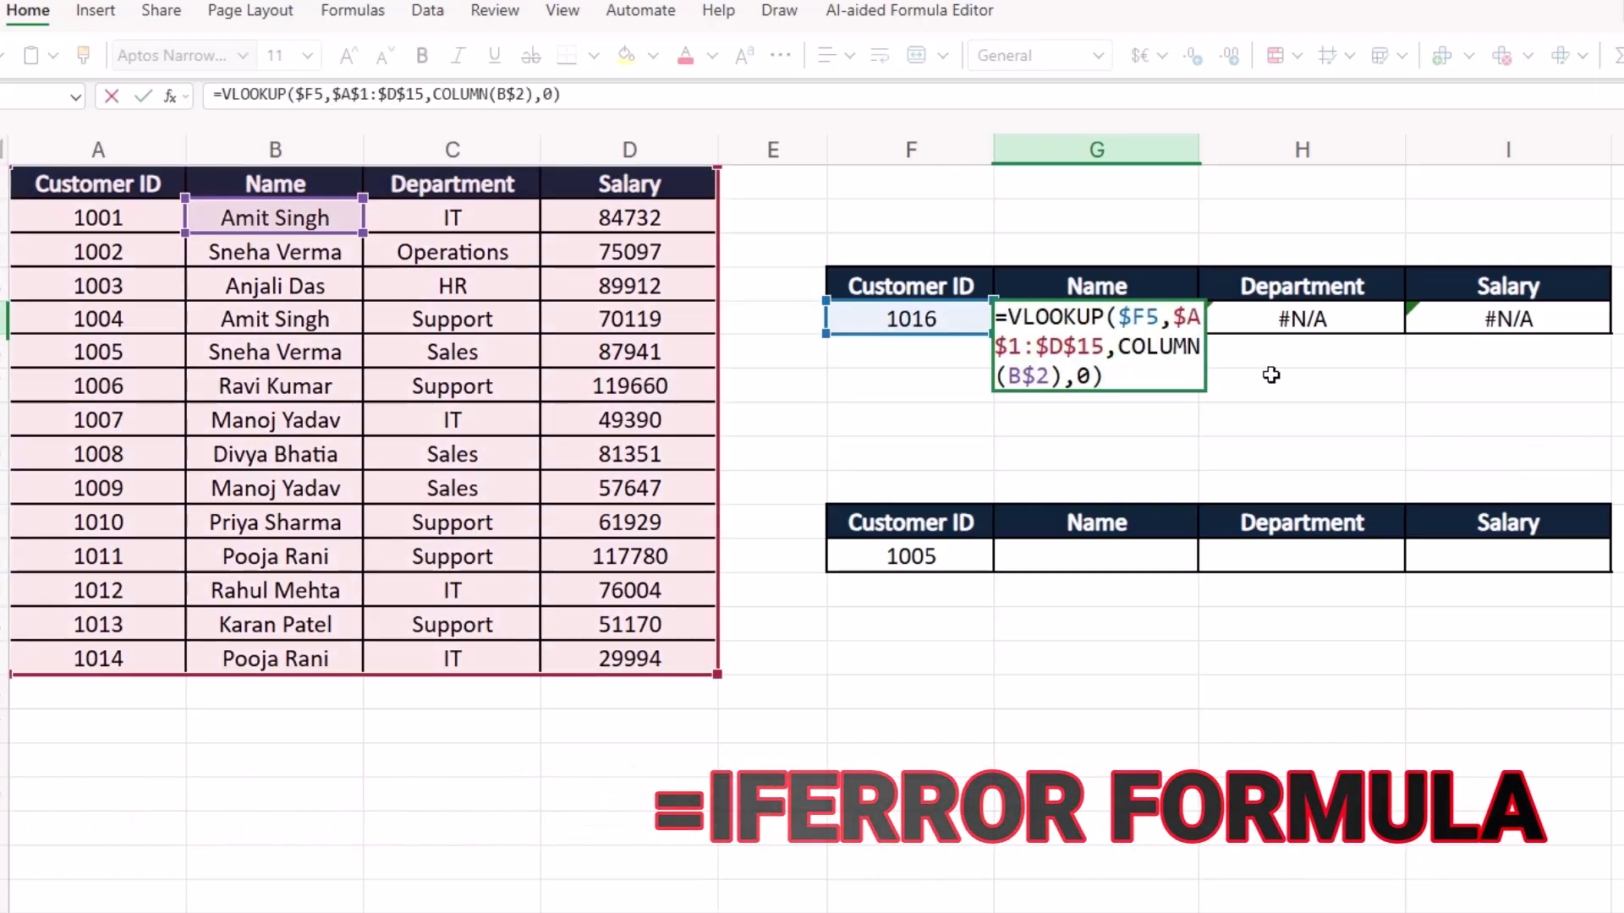
{"action": "type", "text": "IFERROR("}
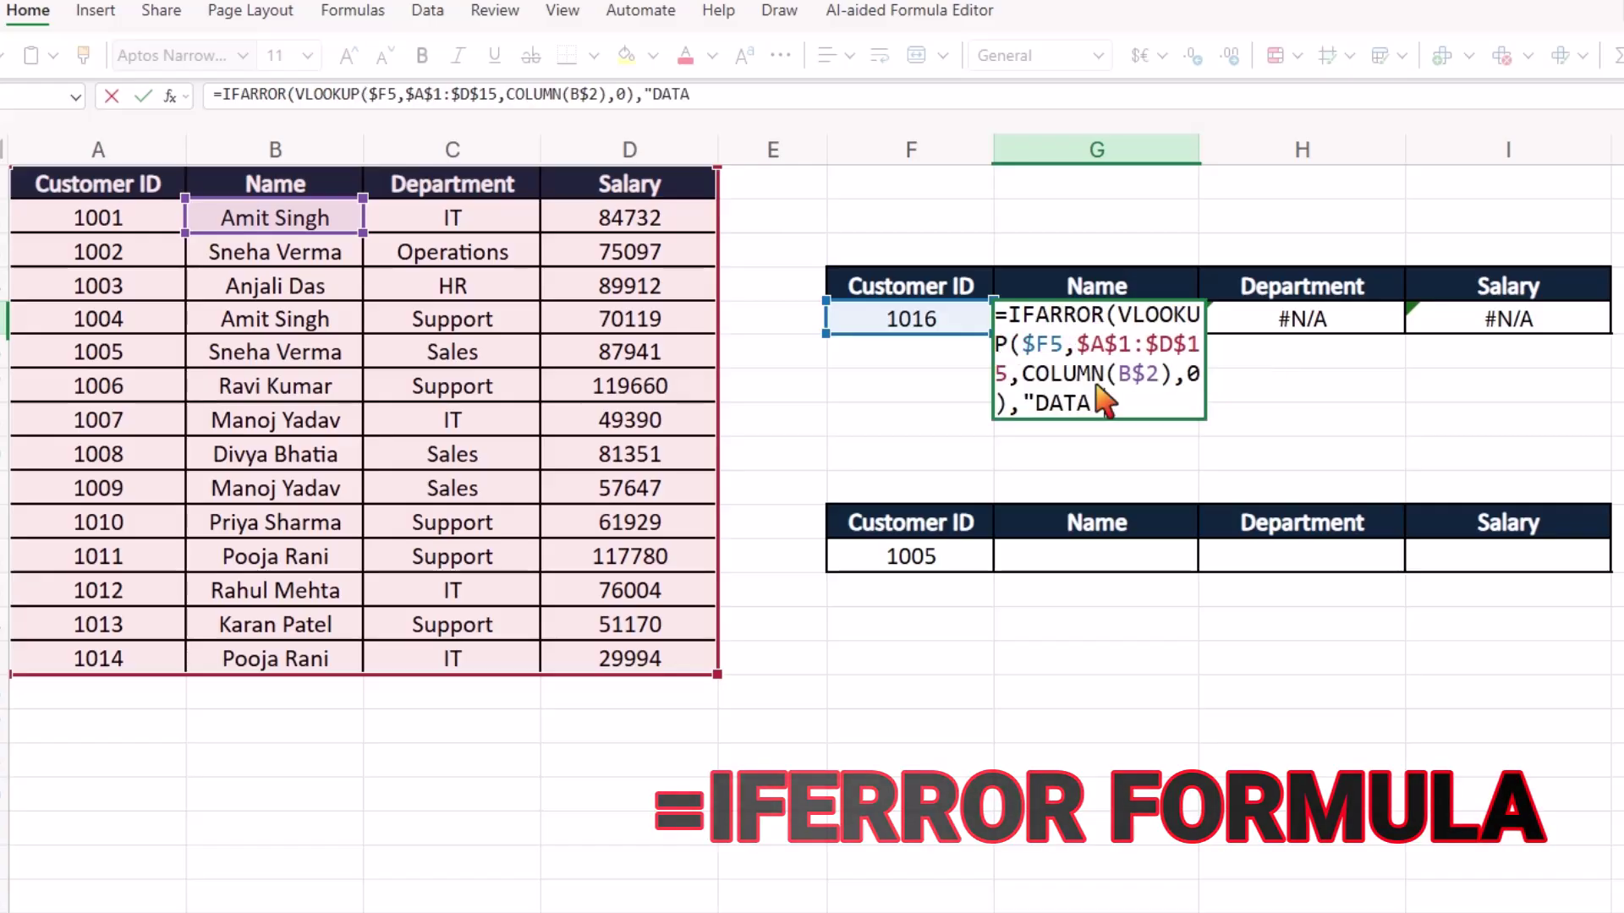
{"action": "type", "text": "IS NOT"}
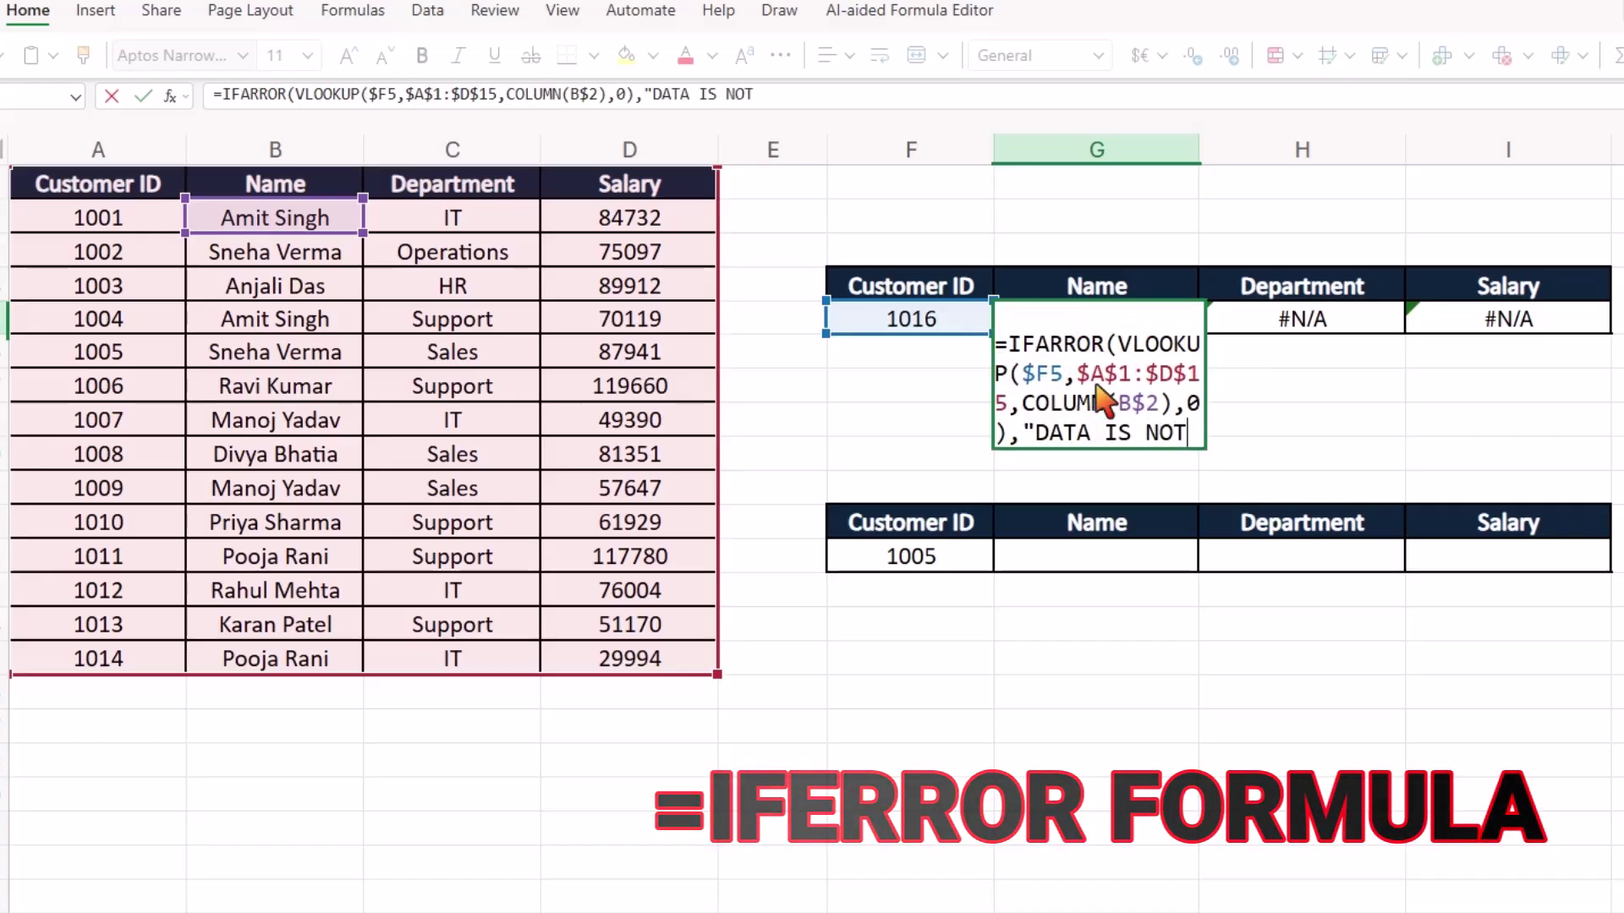
{"action": "type", "text": " THERE"}
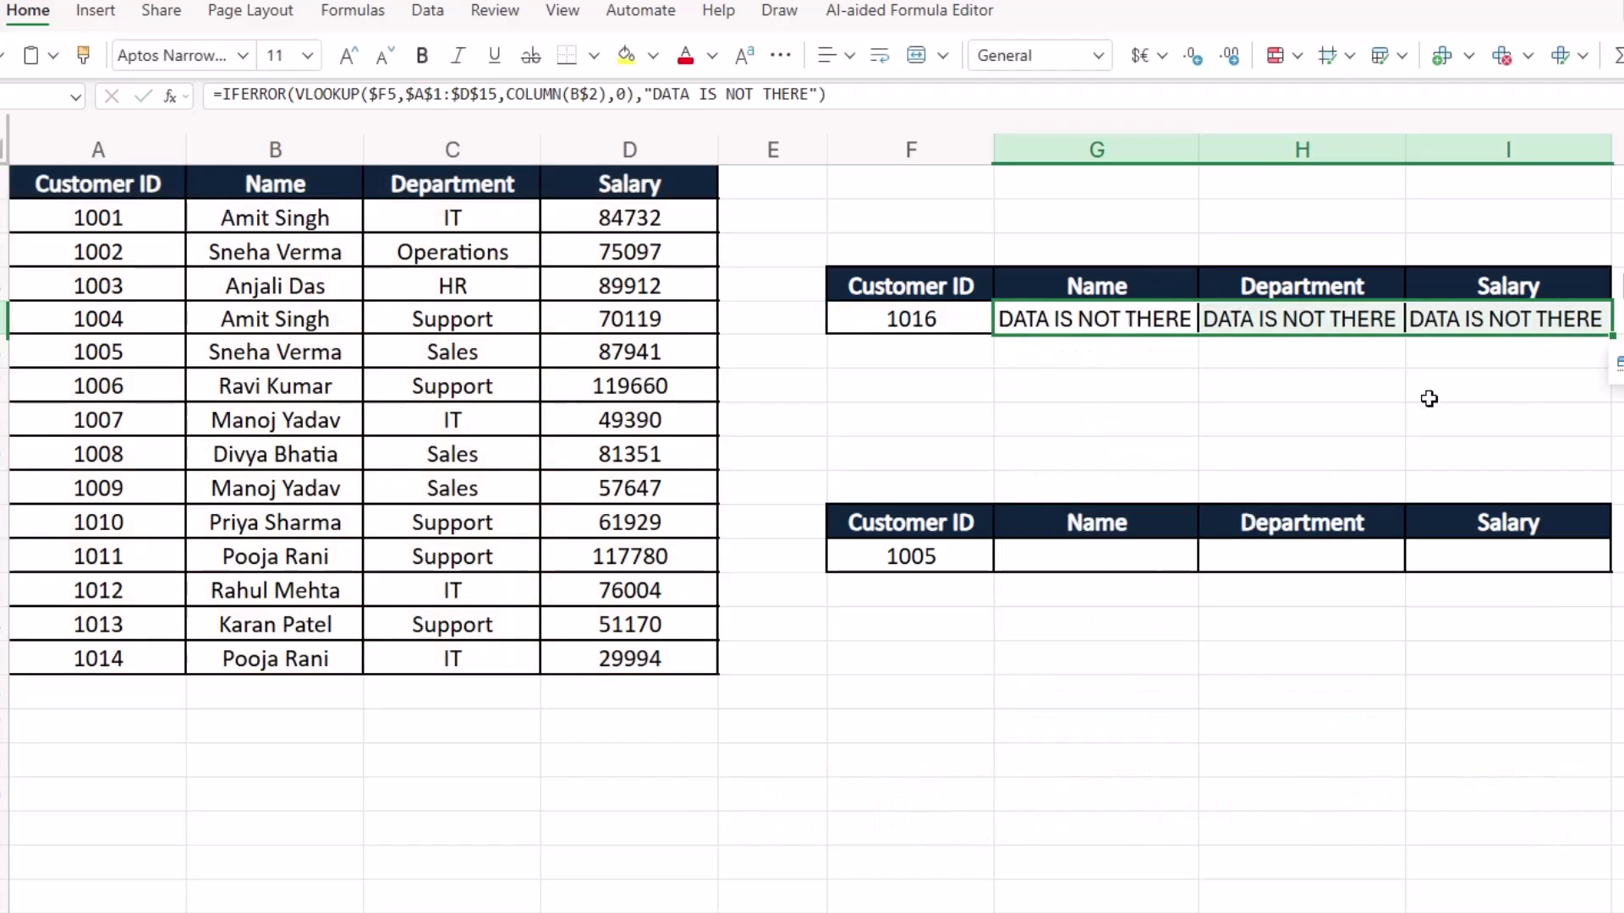
{"action": "left_click", "coordinate": [1377, 386]}
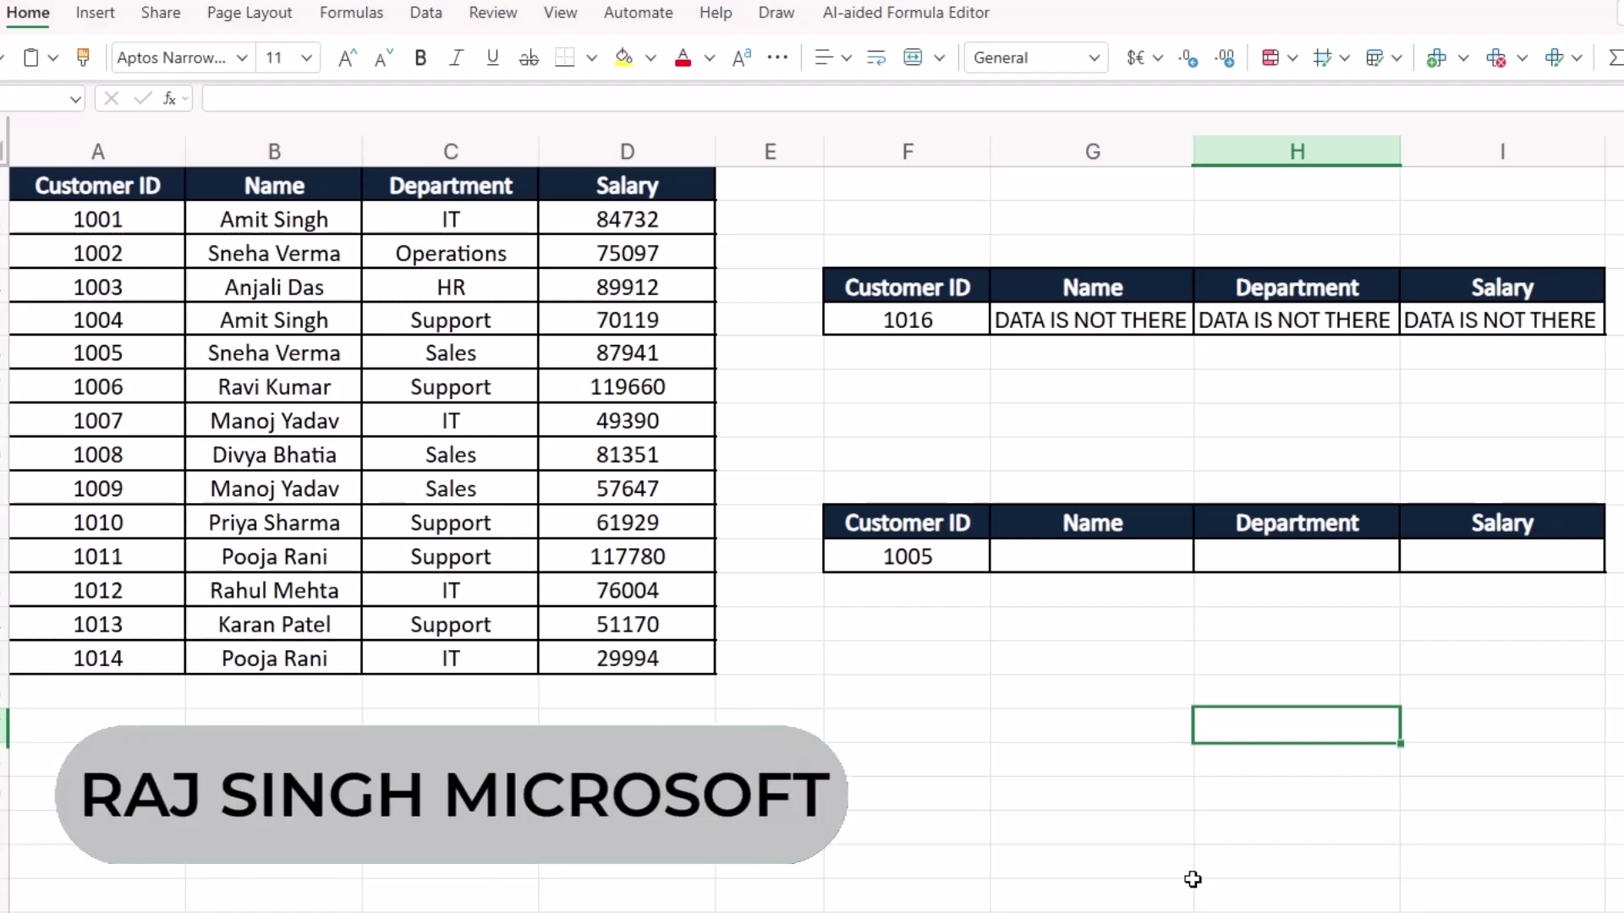
Start an XLOOKUP formula in G12 with F12 as the lookup value and A2:A15 as the lookup array.
{"action": "left_click", "coordinate": [1091, 558]}
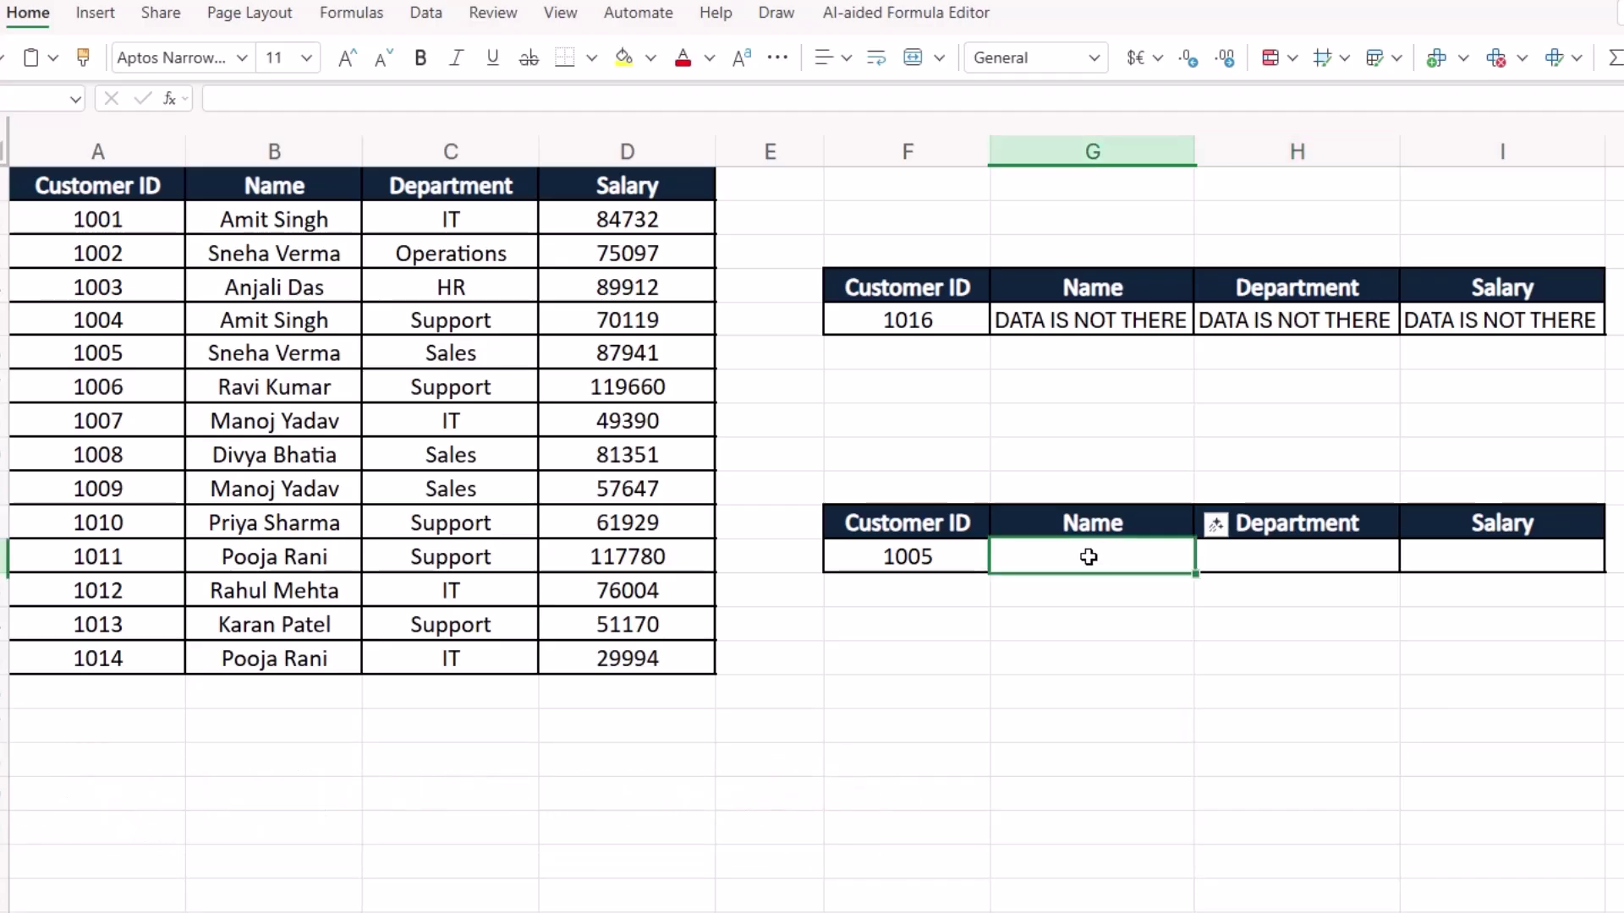
{"action": "type", "text": "="}
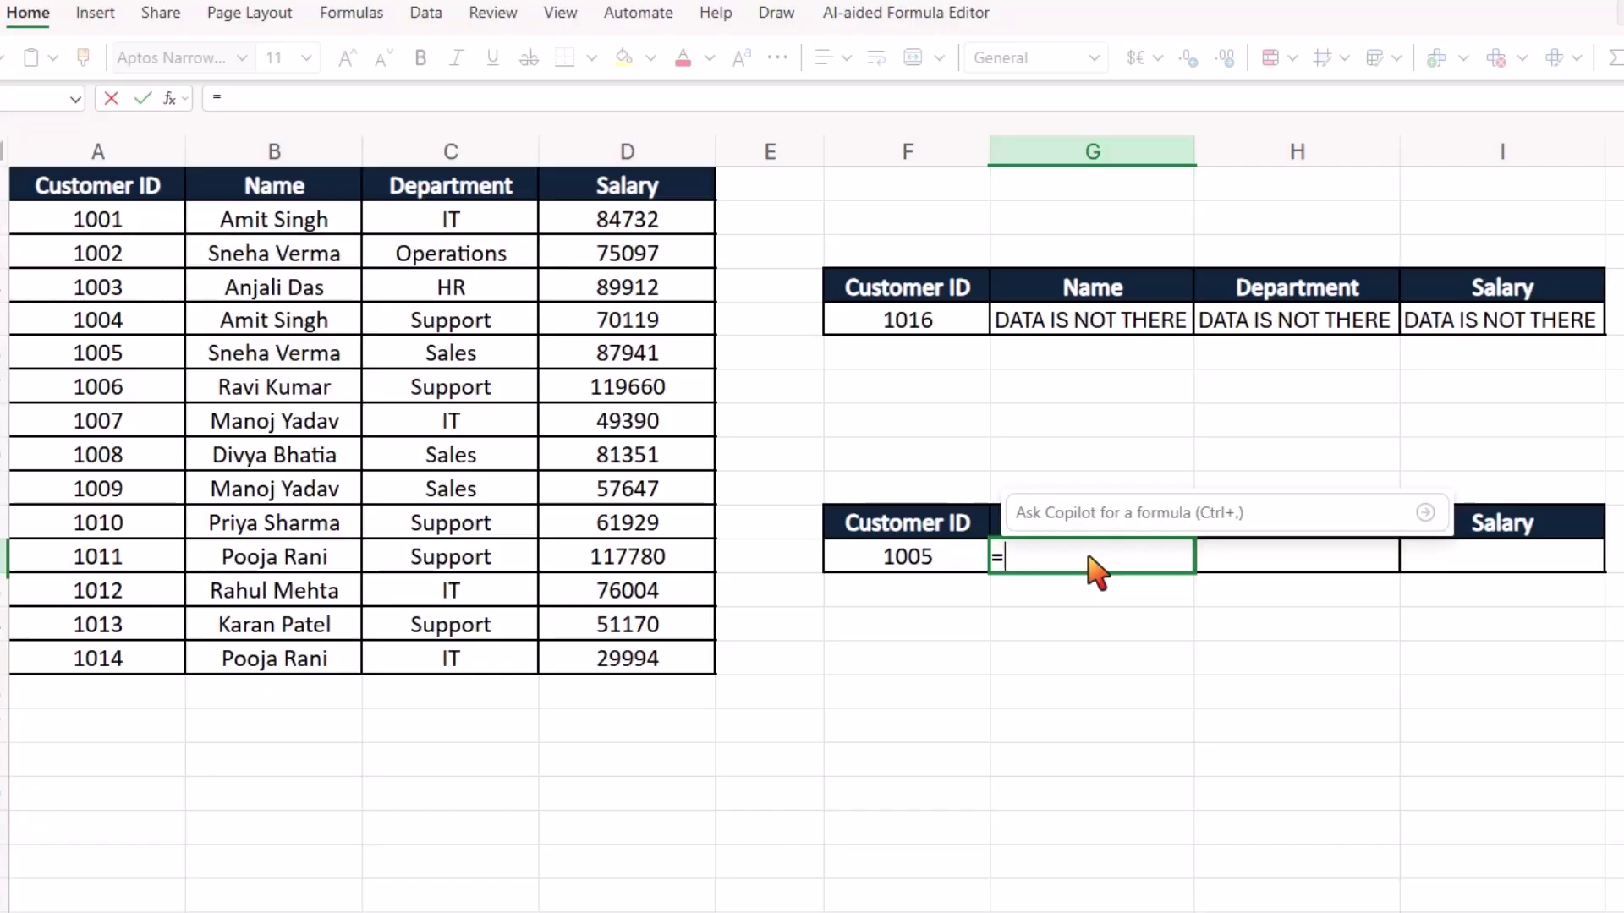
{"action": "type", "text": "x1"}
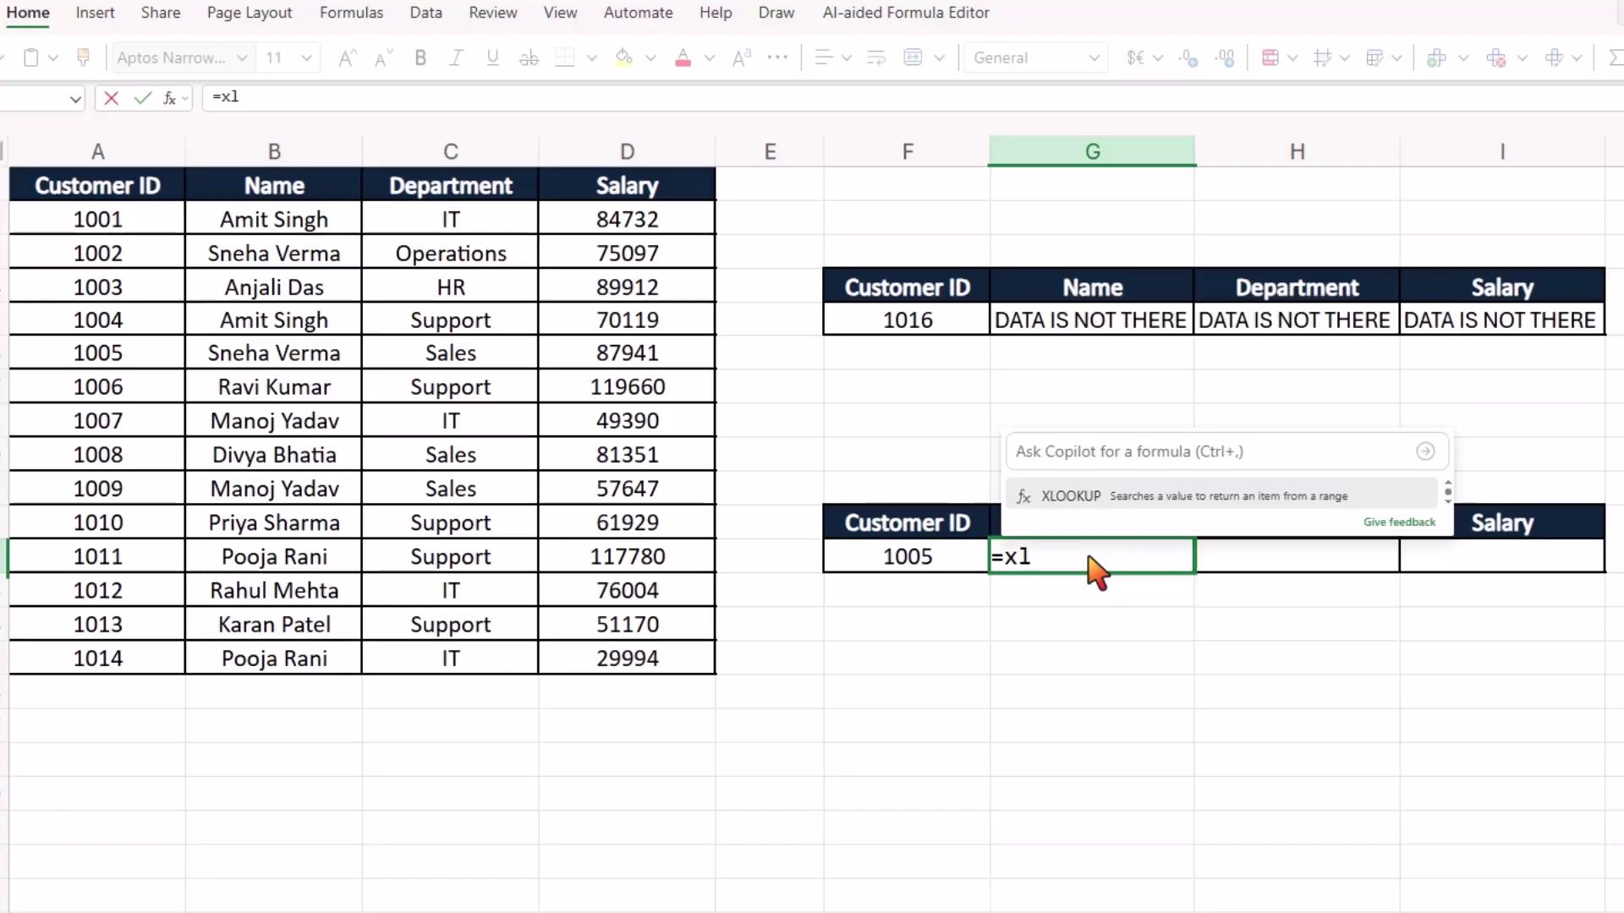
{"action": "key", "text": "Tab"}
{"action": "left_click", "coordinate": [926, 557]}
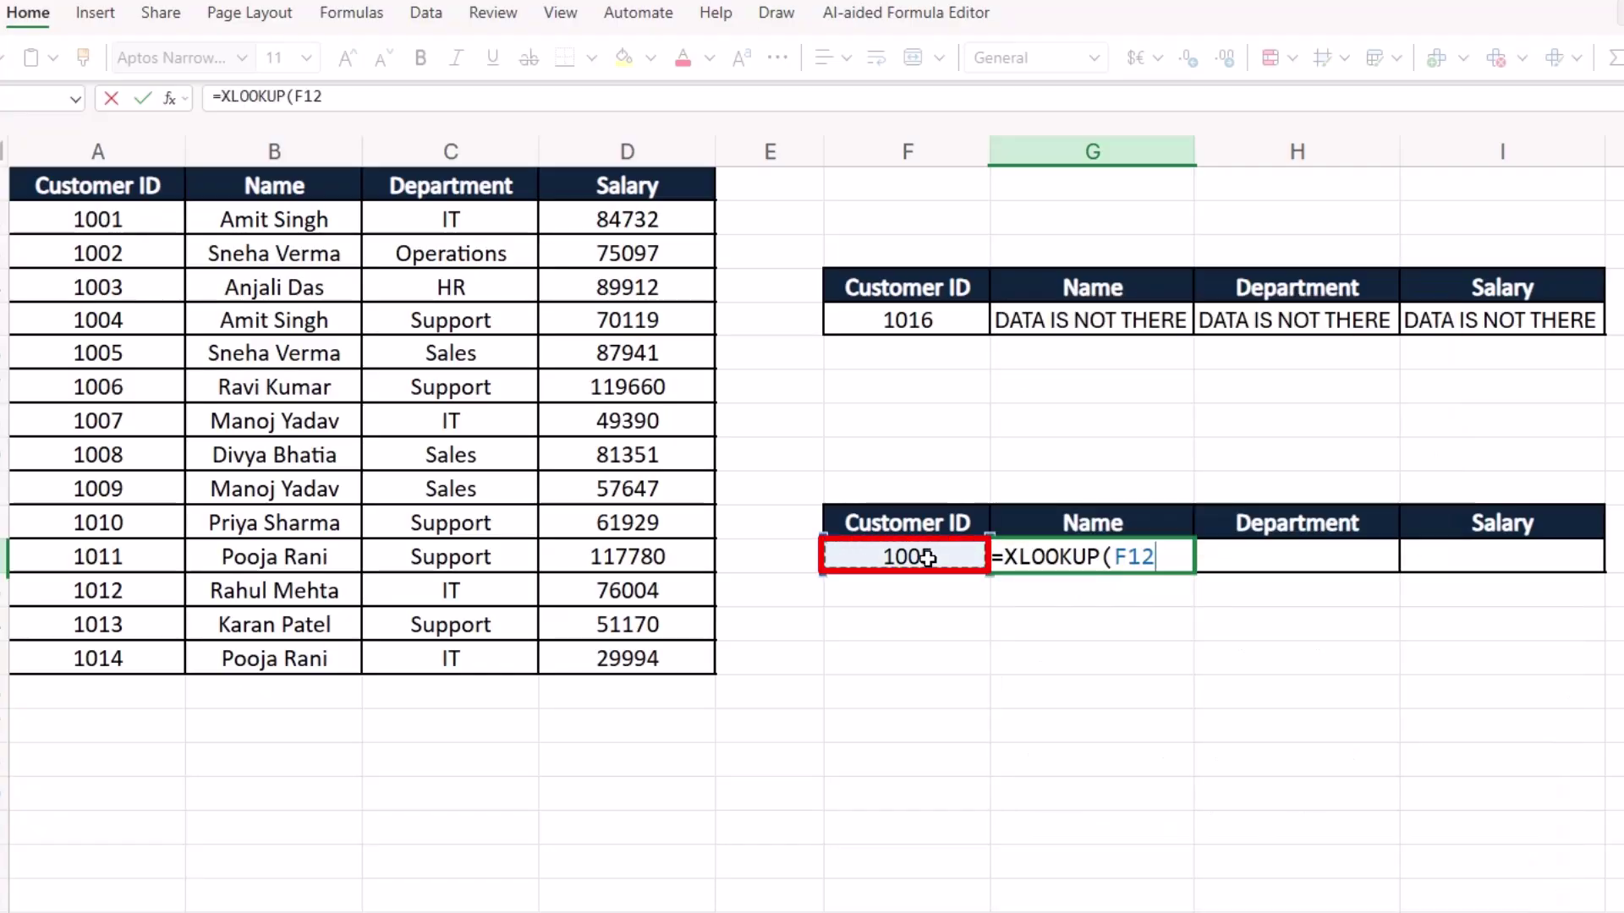
{"action": "type", "text": ","}
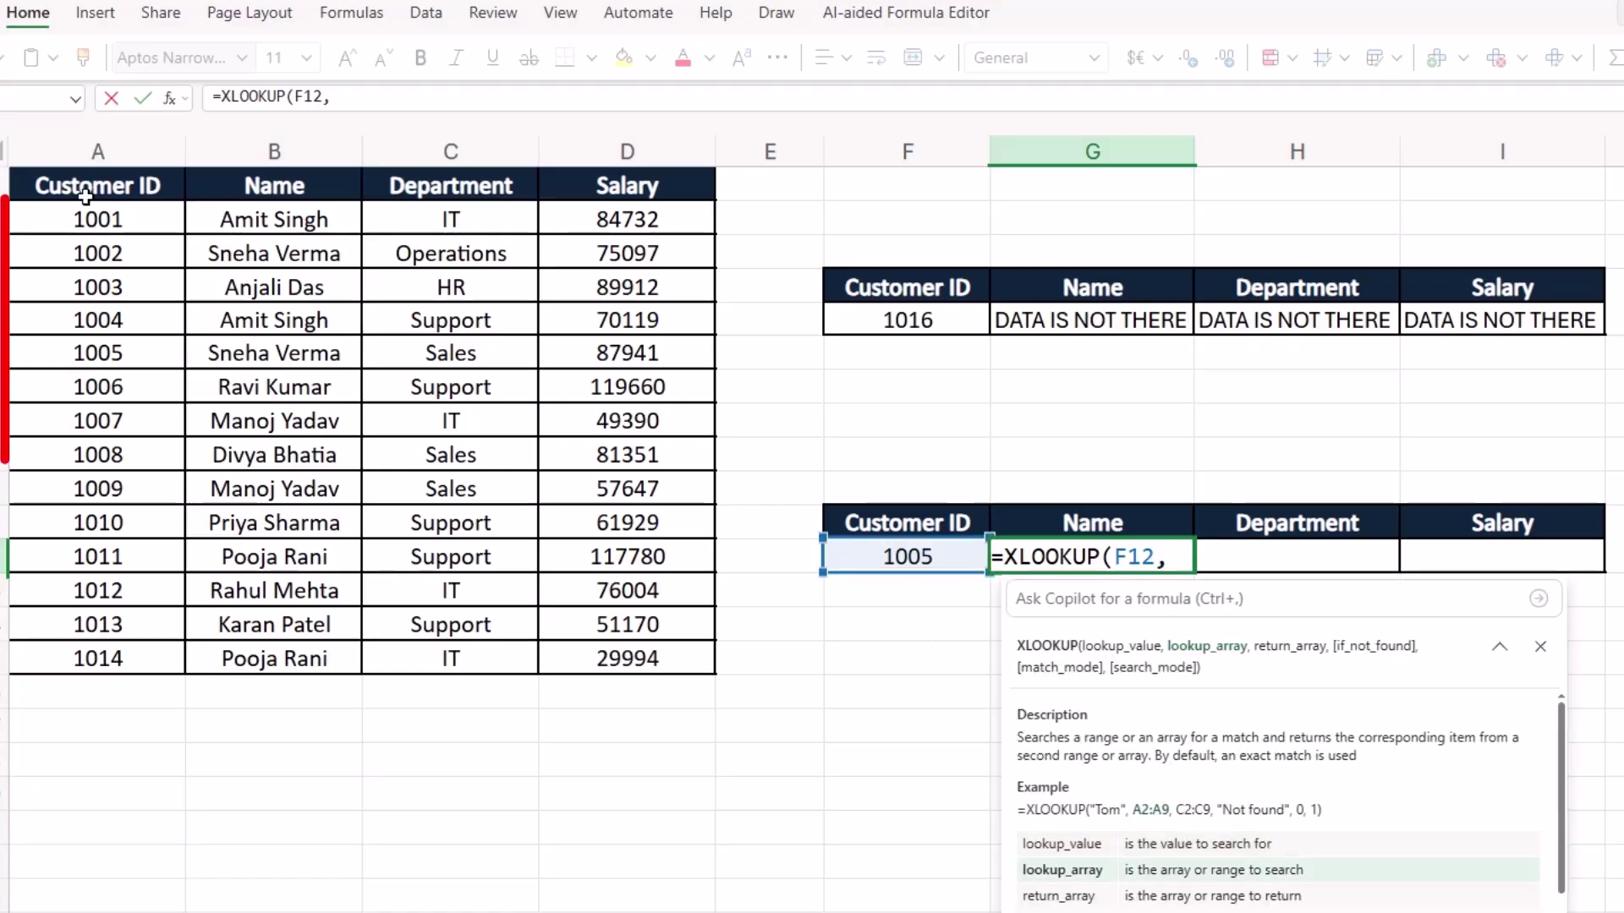
{"action": "left_click_drag", "start_coordinate": [85, 213], "coordinate": [97, 661]}
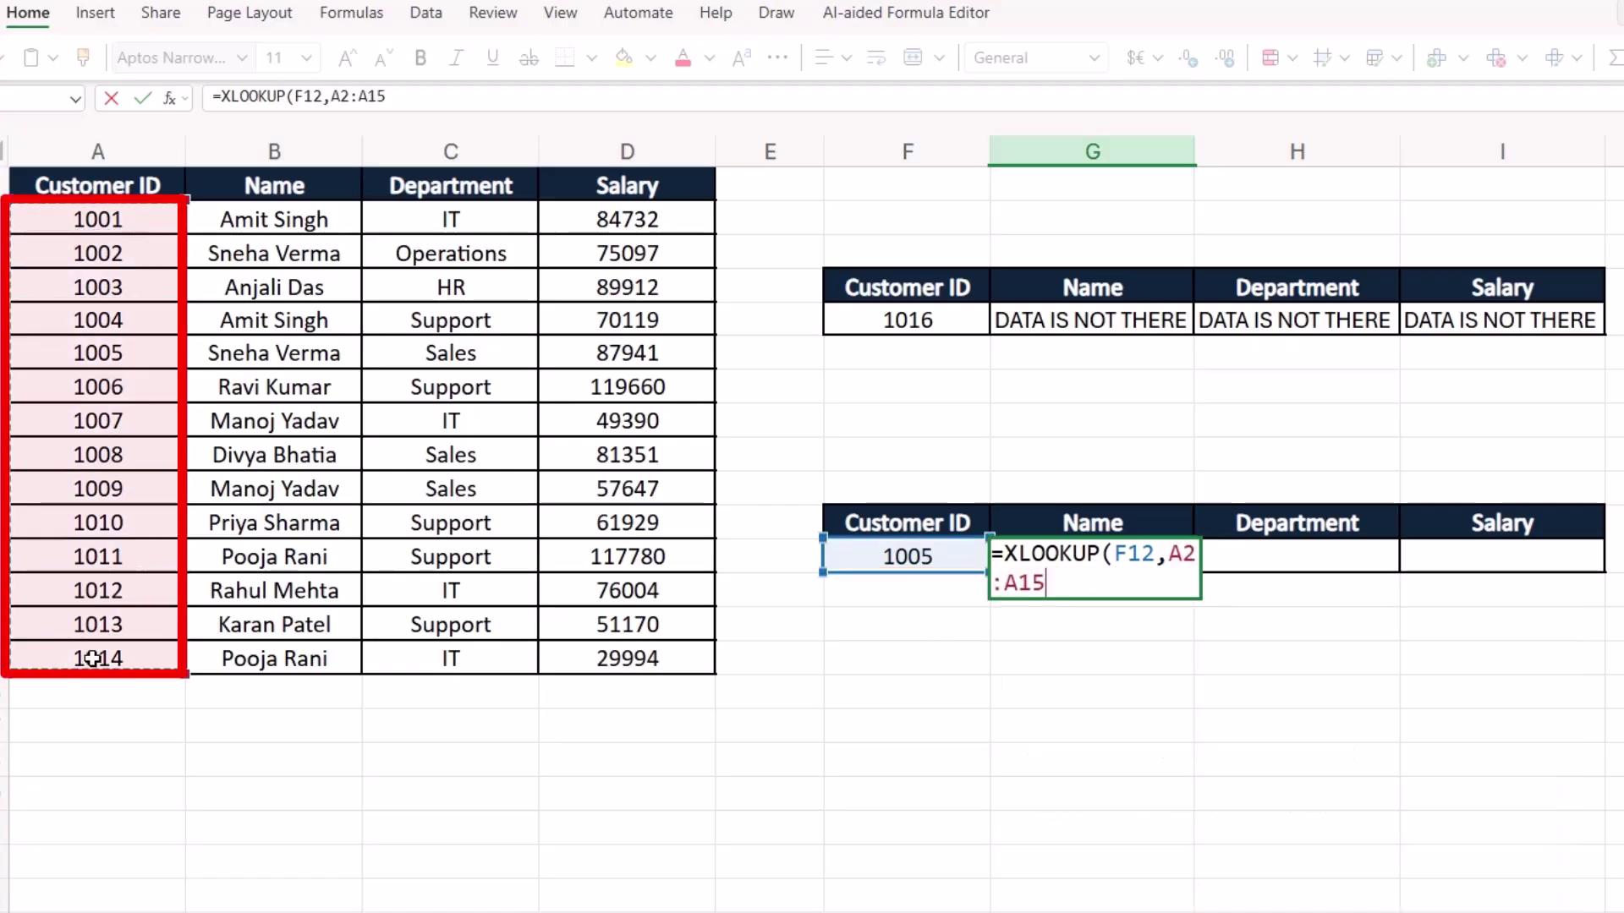
{"action": "type", "text": ","}
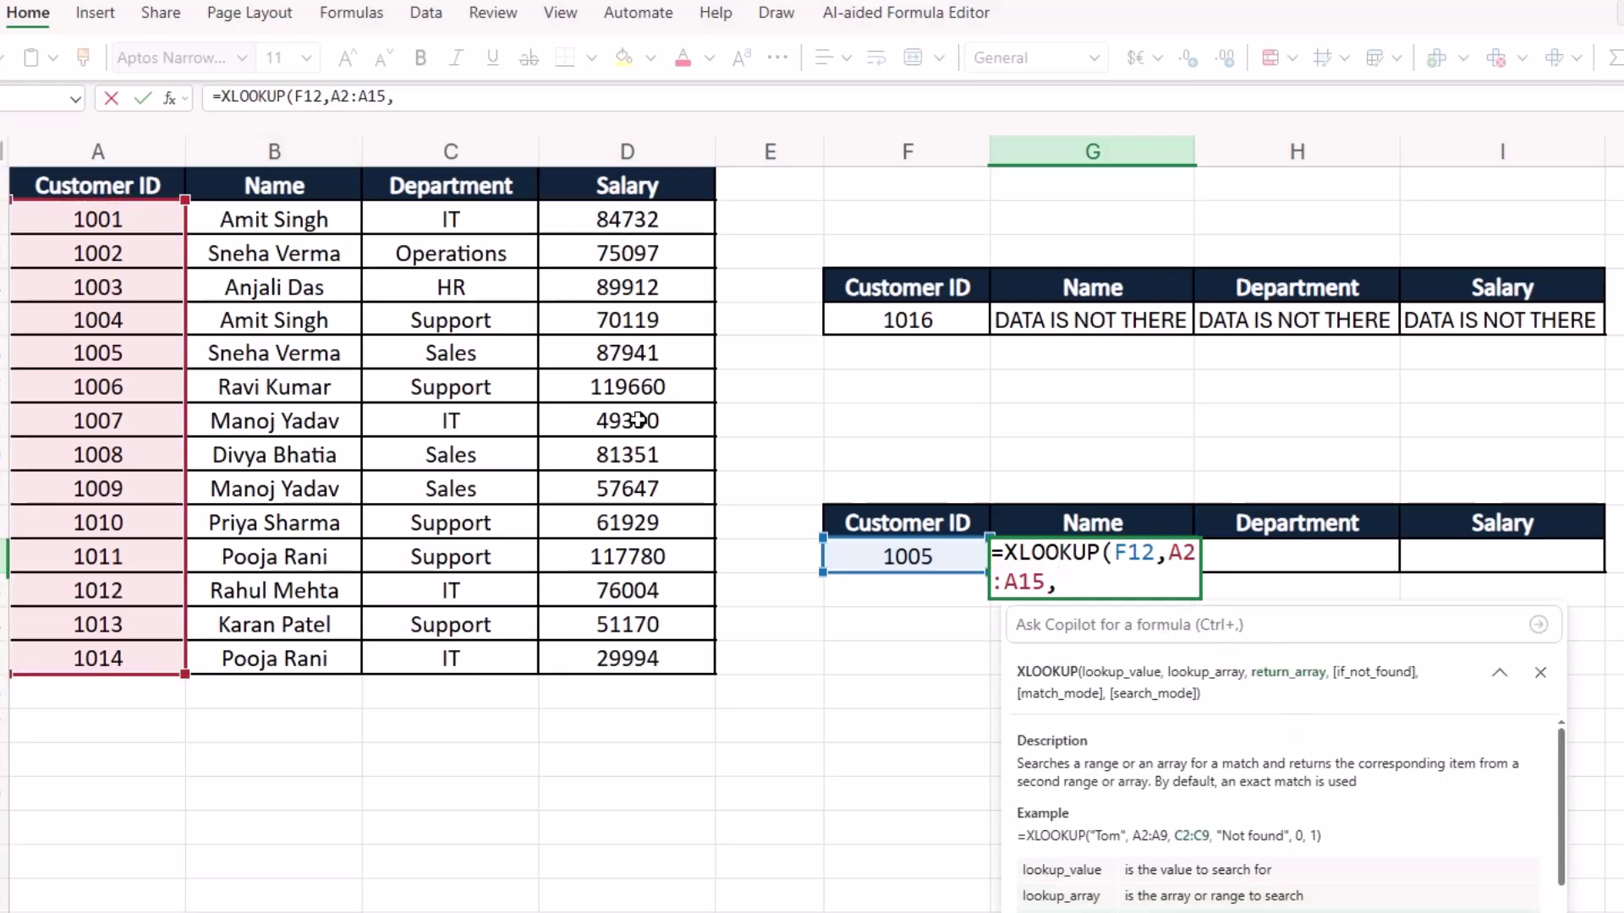
Complete the XLOOKUP with return array B2:D15, not-found text "data is not there" and match mode 0.
{"action": "left_click", "coordinate": [359, 231]}
{"action": "left_click_drag", "start_coordinate": [358, 230], "coordinate": [665, 659]}
{"action": "type", "text": ","}
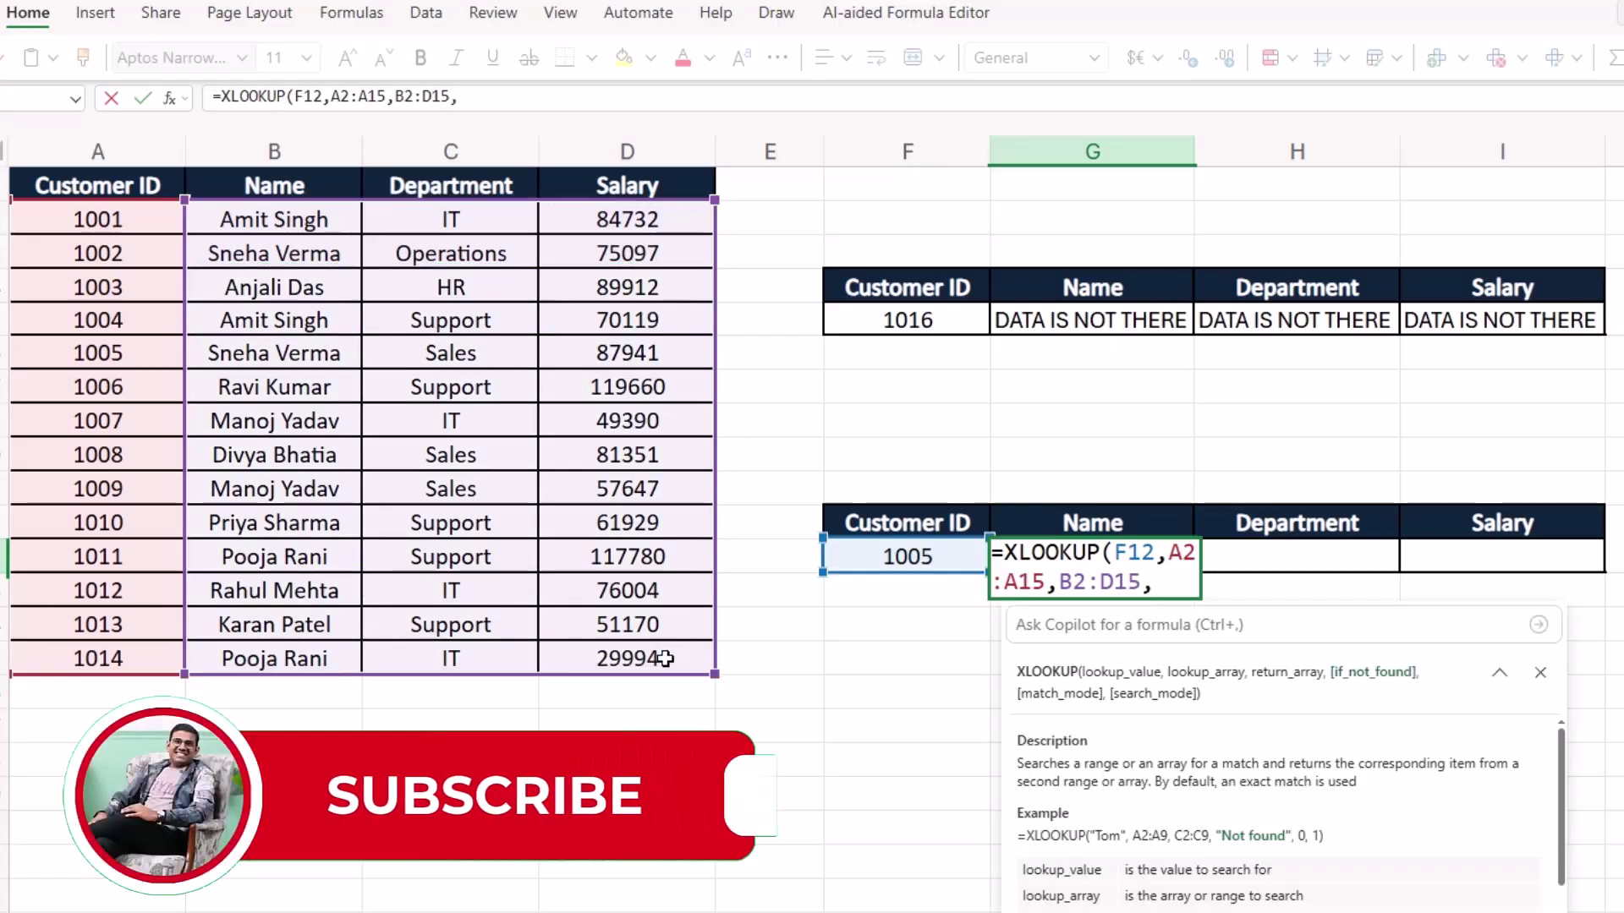
{"action": "type", "text": "\"data is not th"}
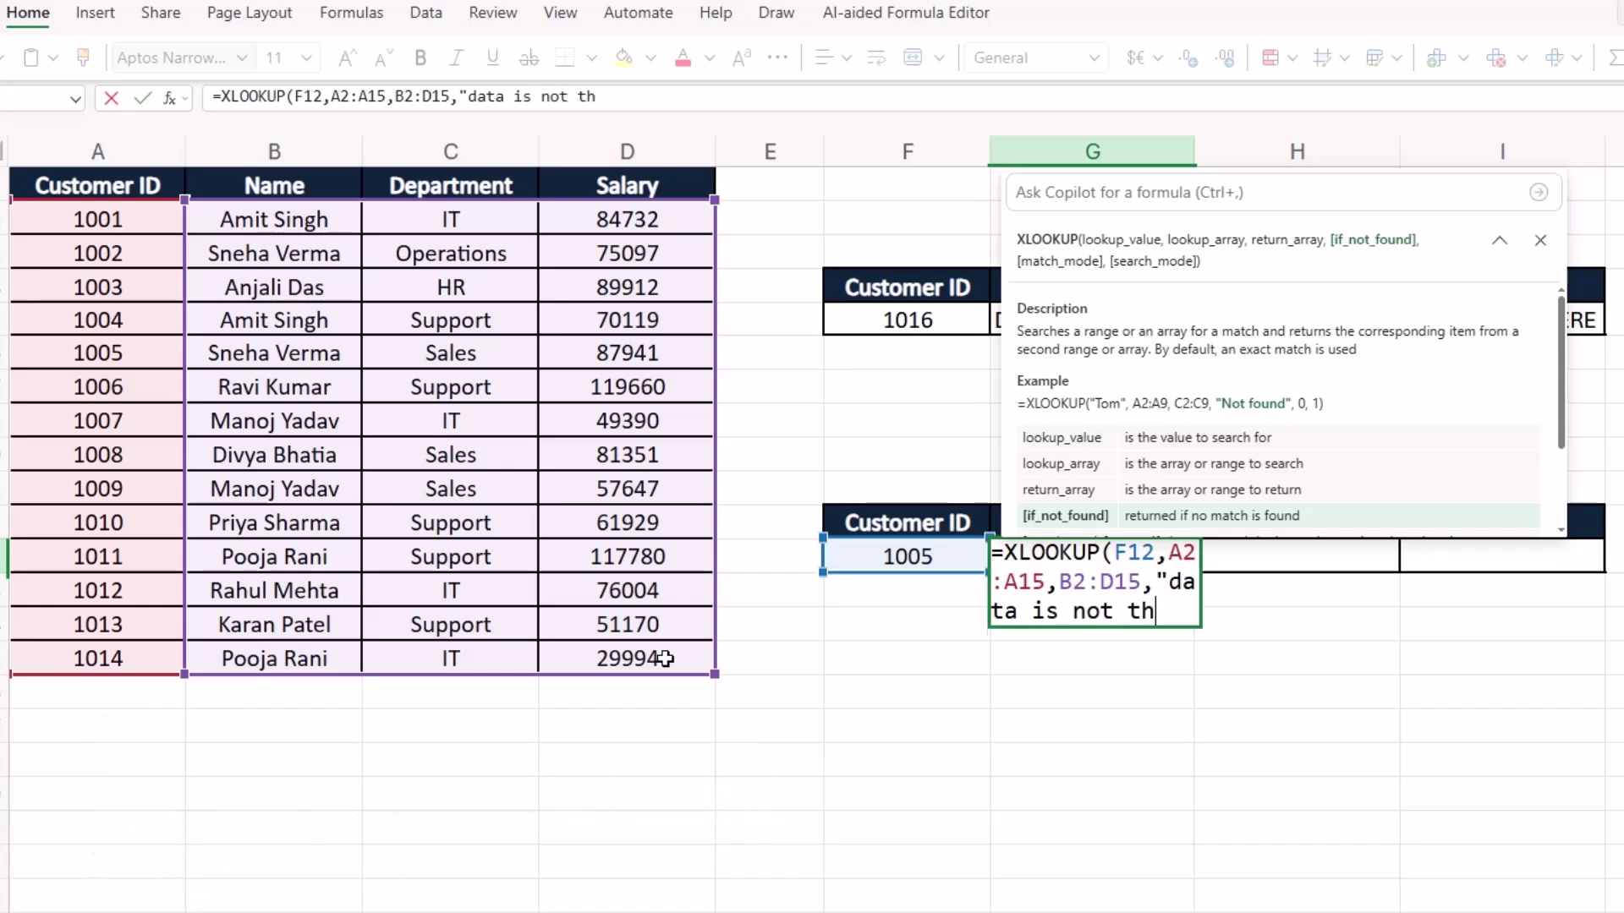
{"action": "type", "text": "ere\""}
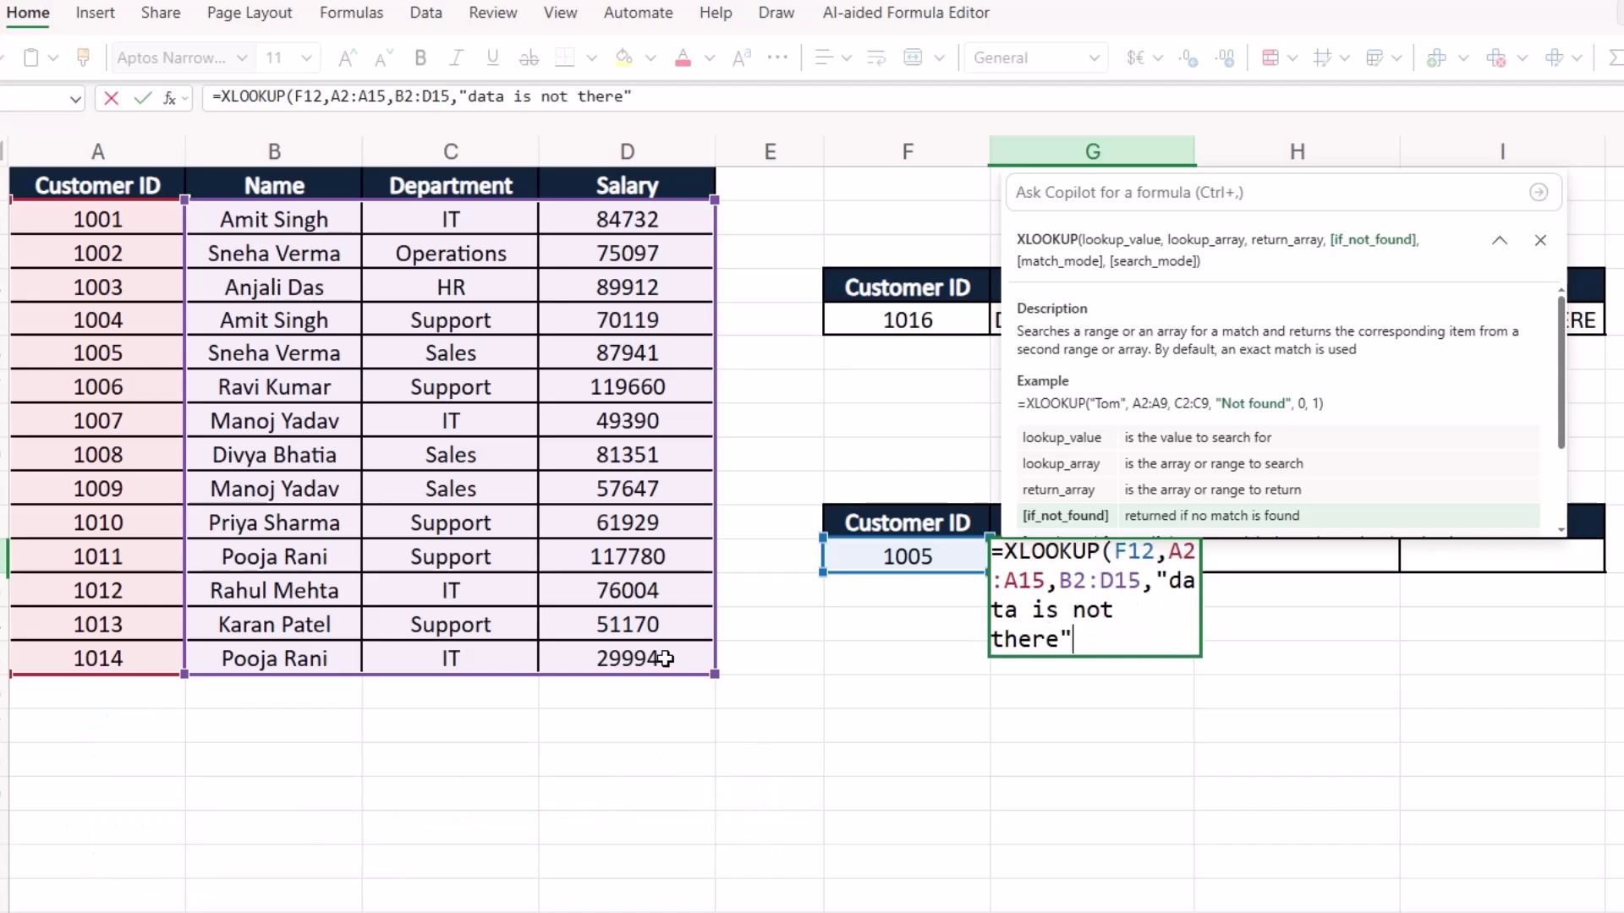
{"action": "type", "text": ",0"}
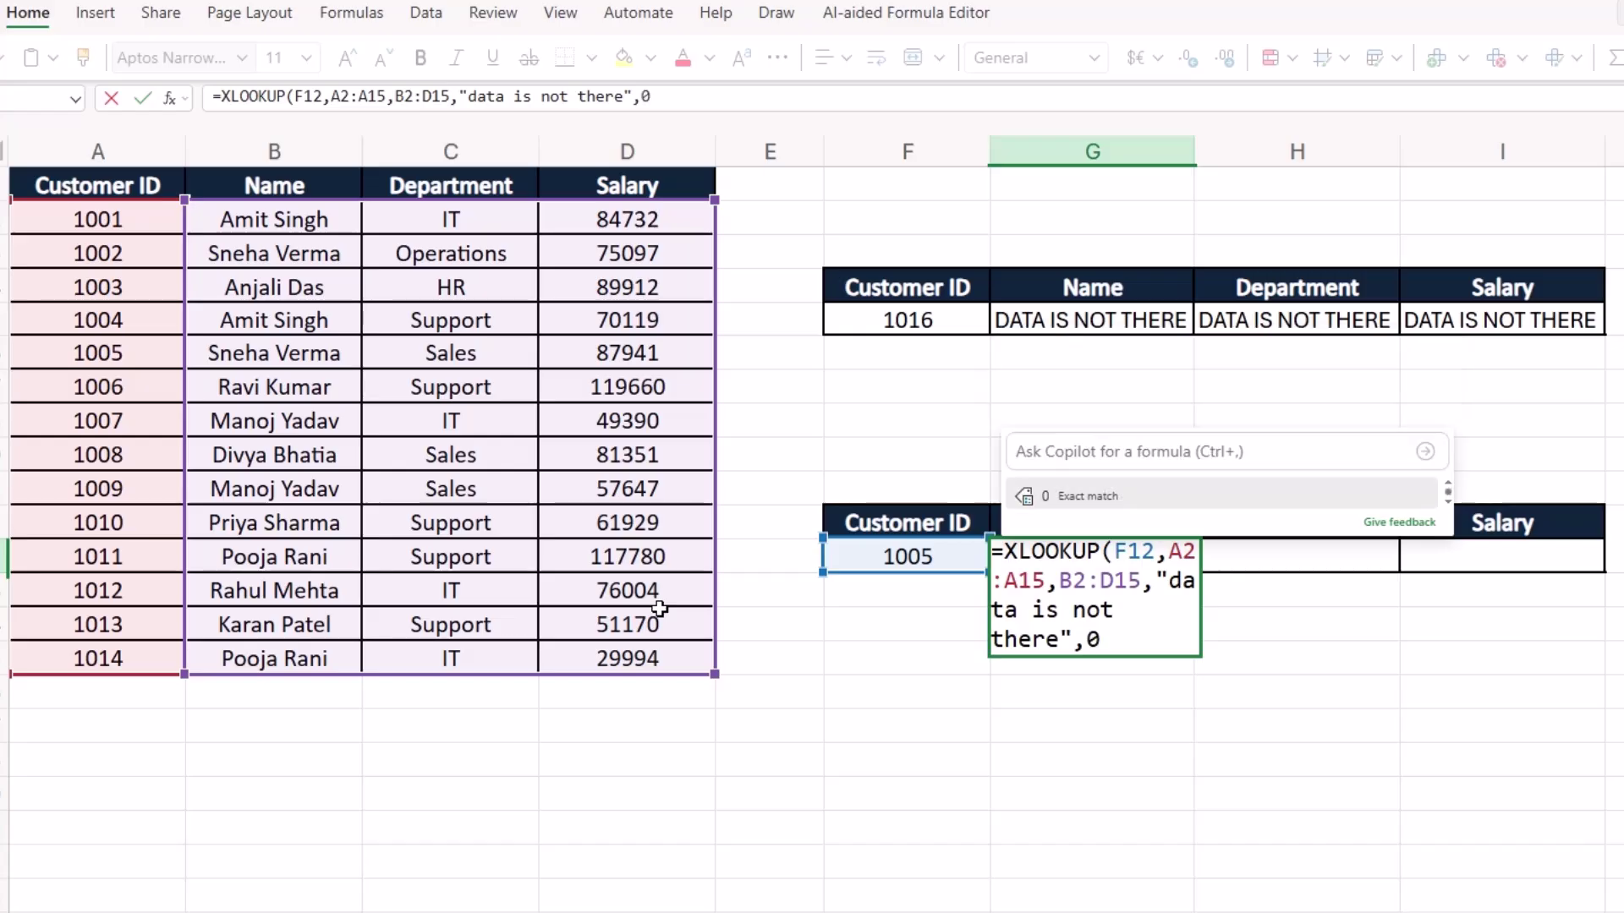
{"action": "type", "text": ")"}
{"action": "key", "text": "Return"}
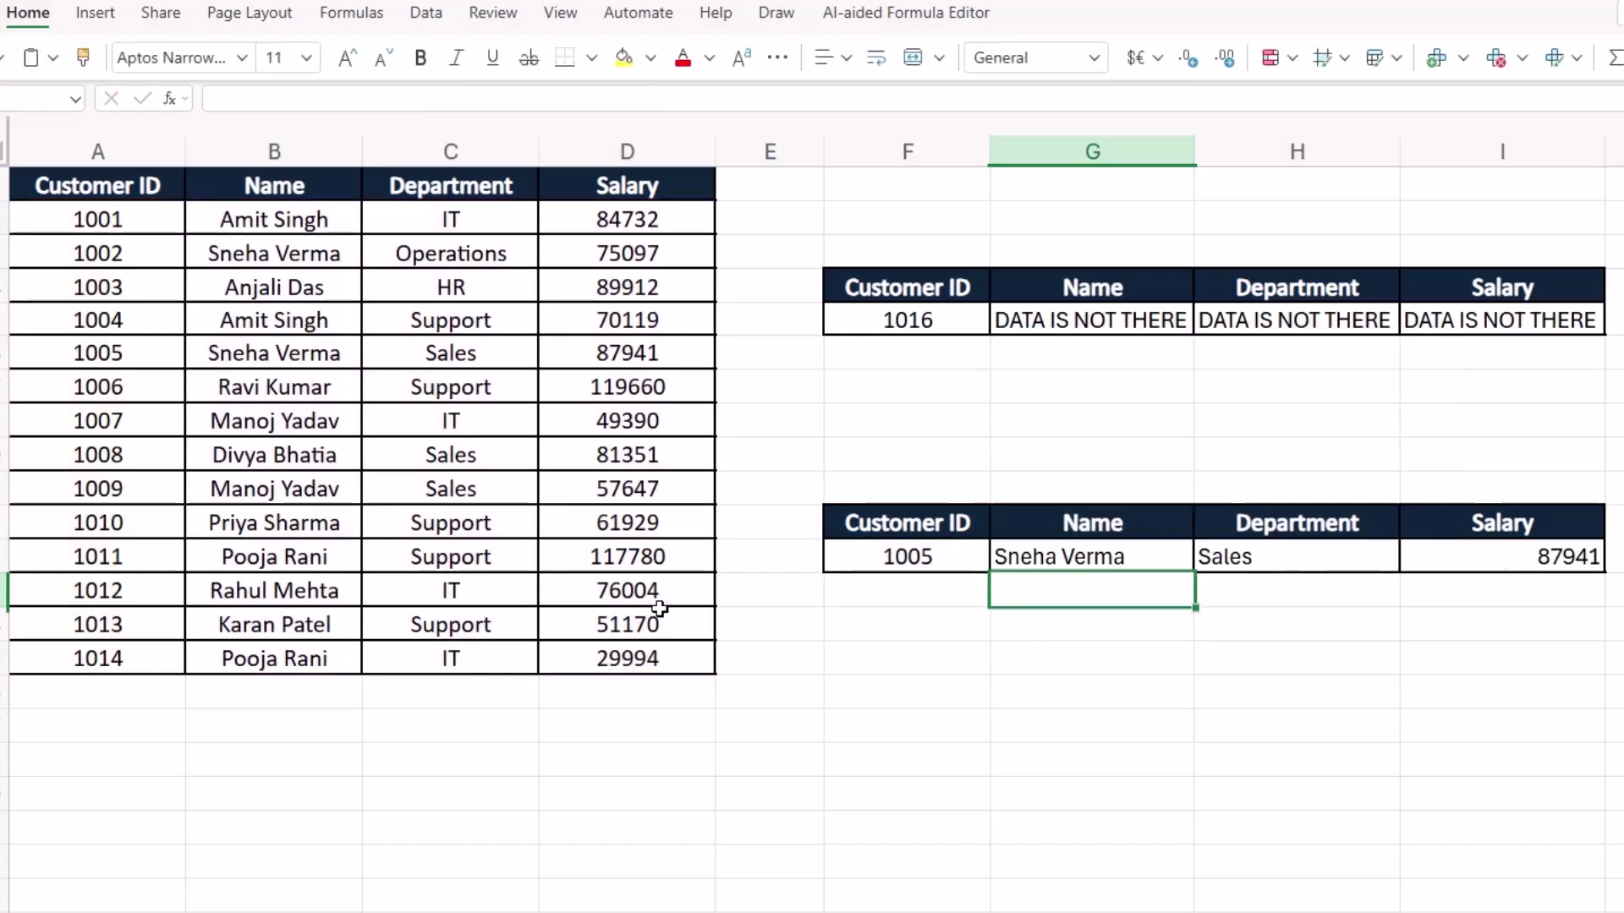
{"action": "left_click", "coordinate": [1200, 682]}
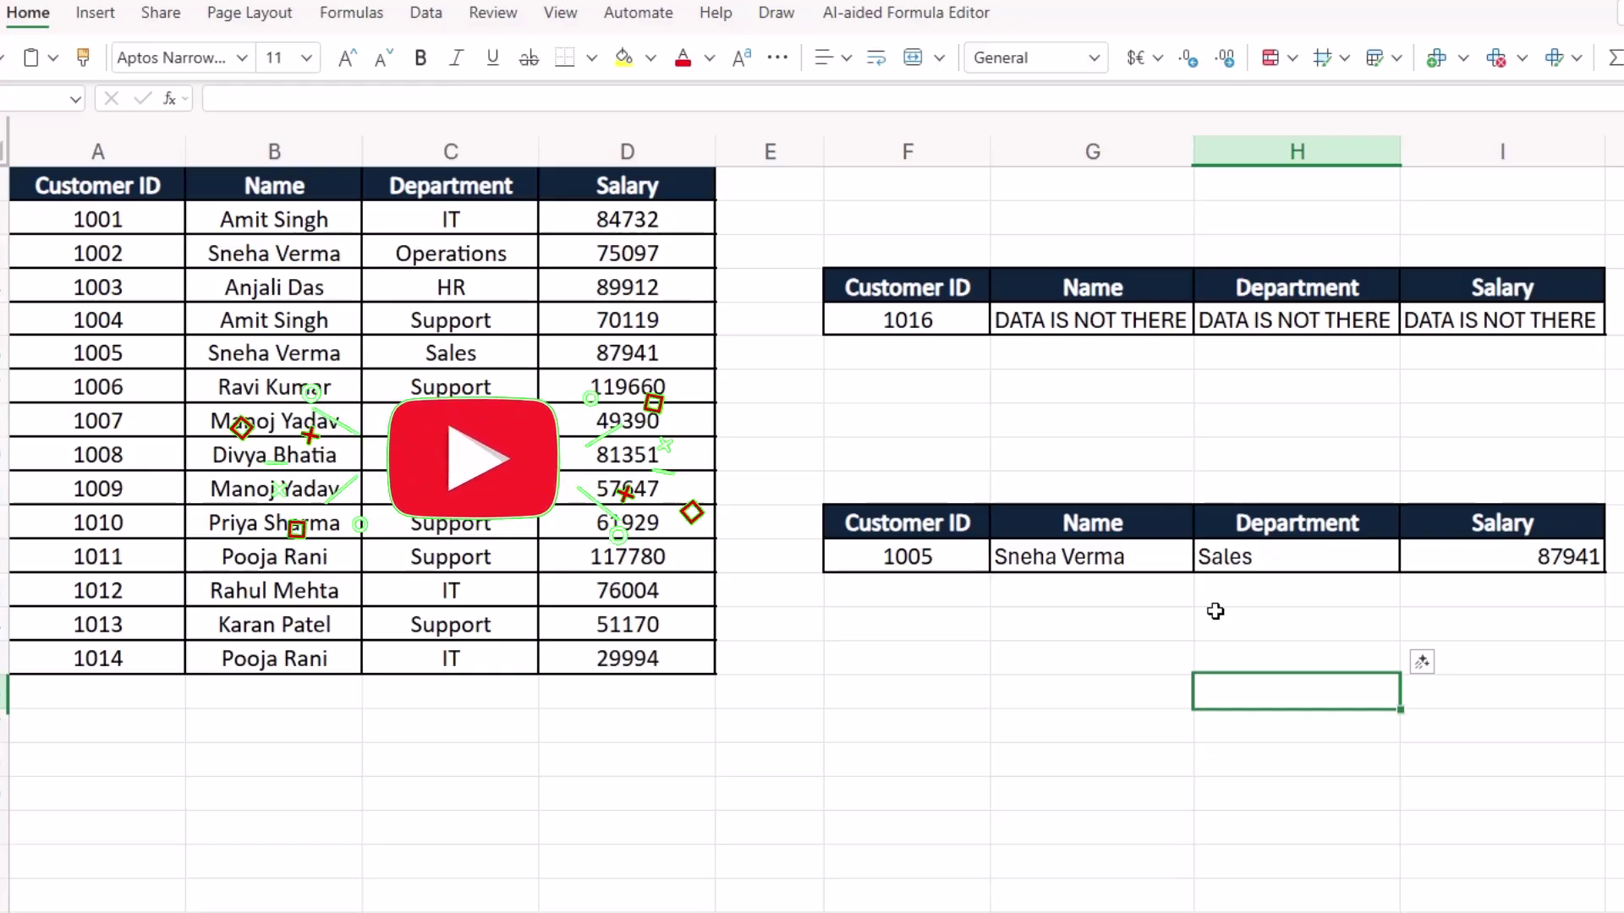
Replace the customer ID in F12 with one missing from the data table and fill the XLOOKUP formula from G12 through I12.
{"action": "double_click", "coordinate": [939, 560]}
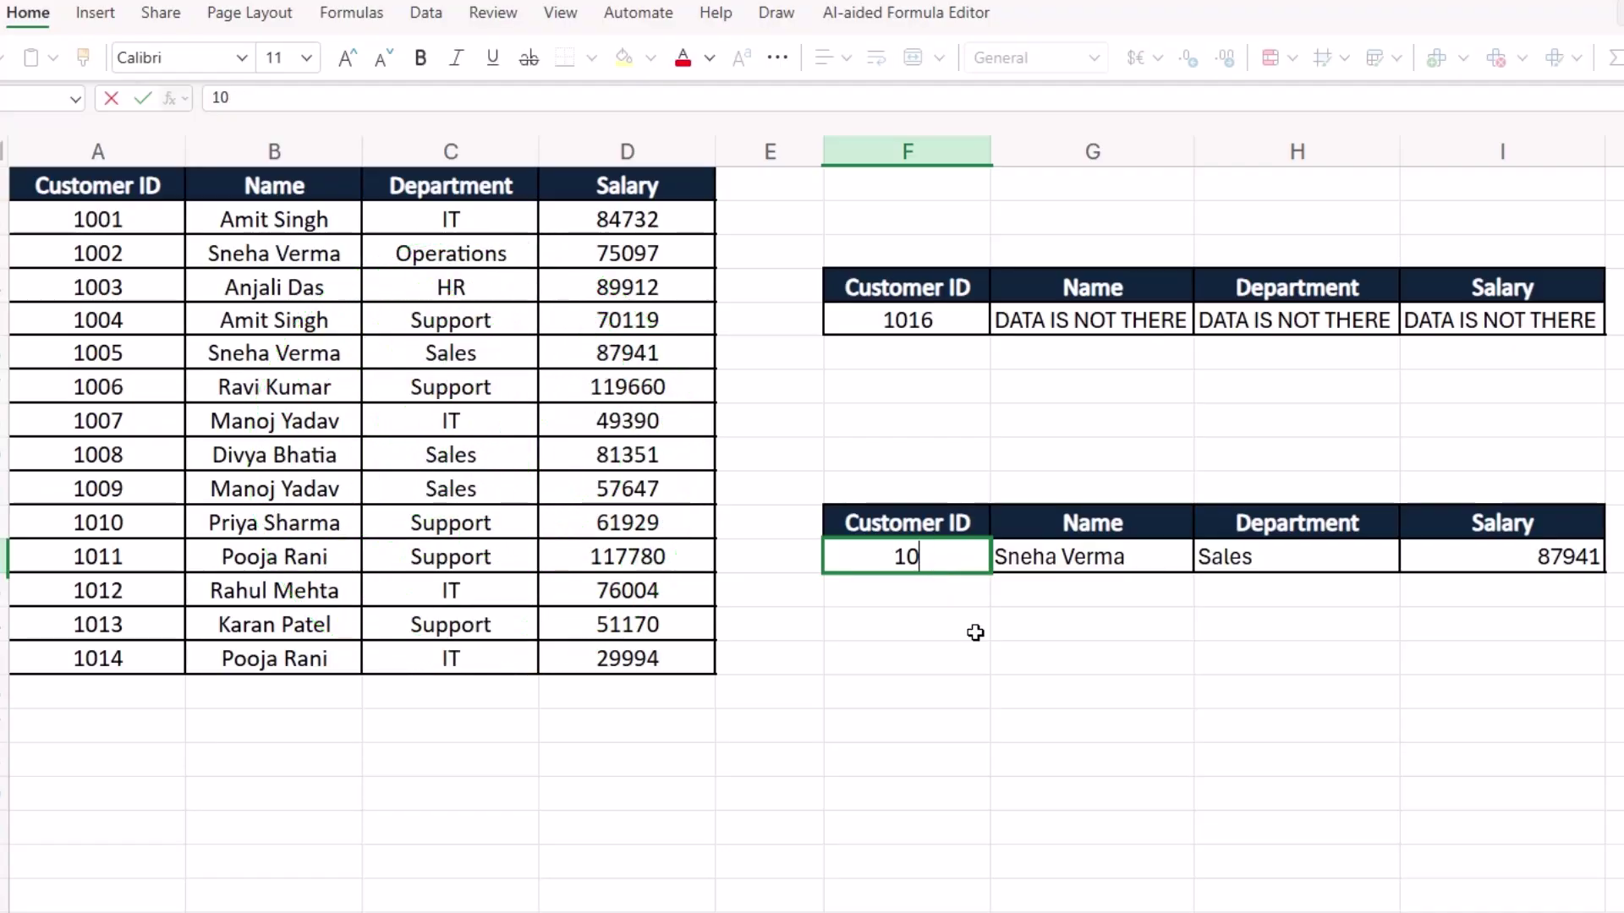
{"action": "left_click_drag", "start_coordinate": [1193, 573], "coordinate": [1541, 591]}
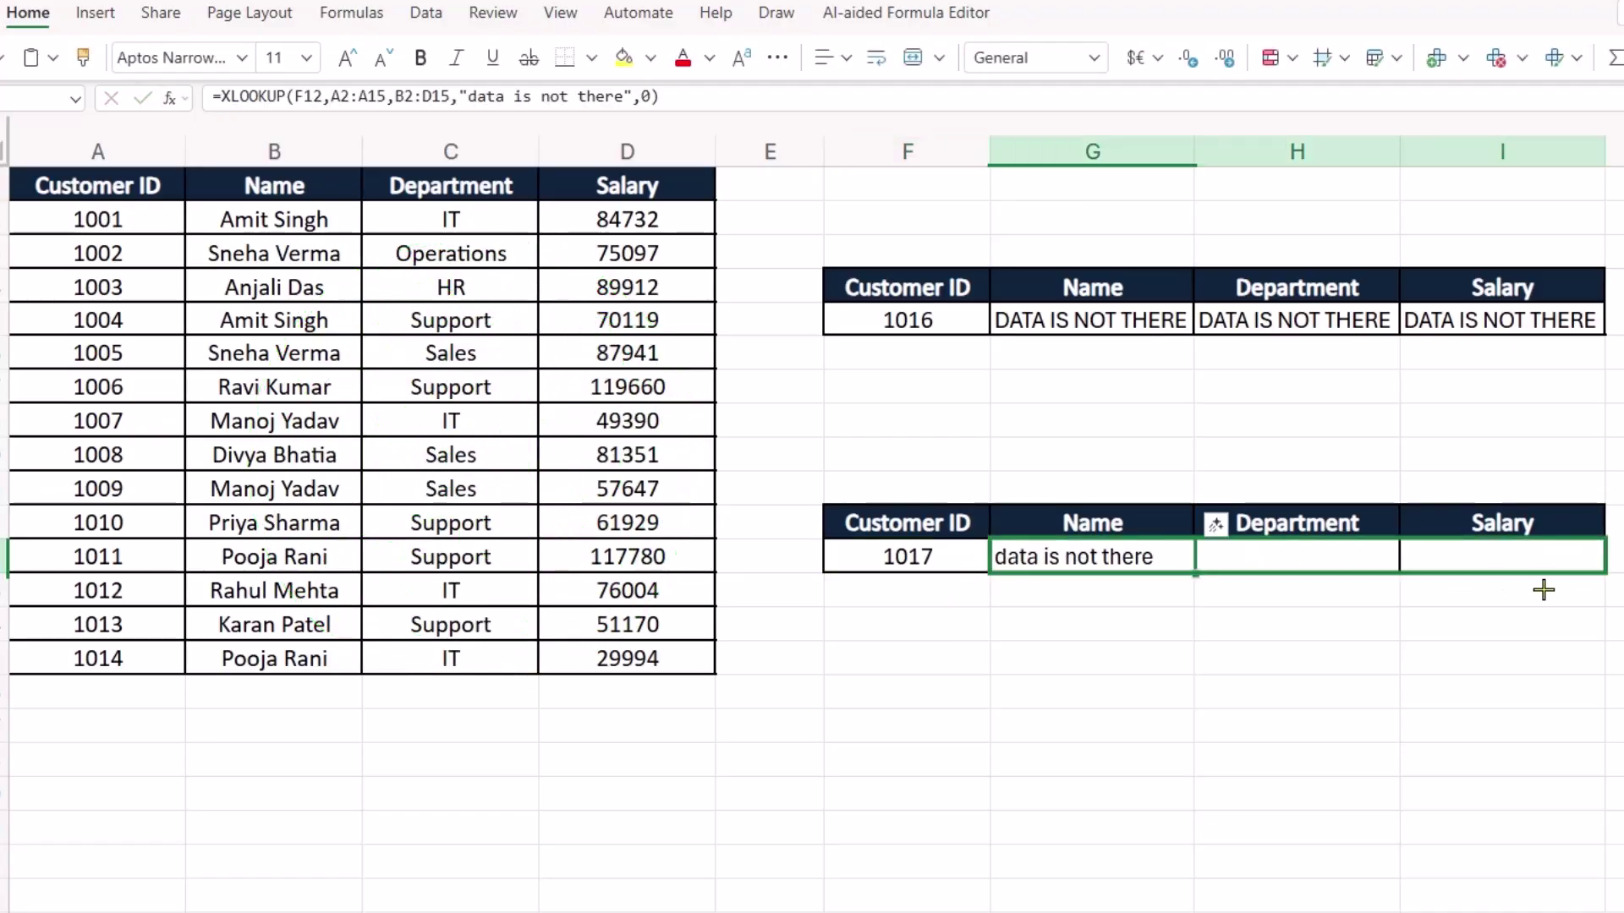
{"action": "left_click", "coordinate": [1316, 693]}
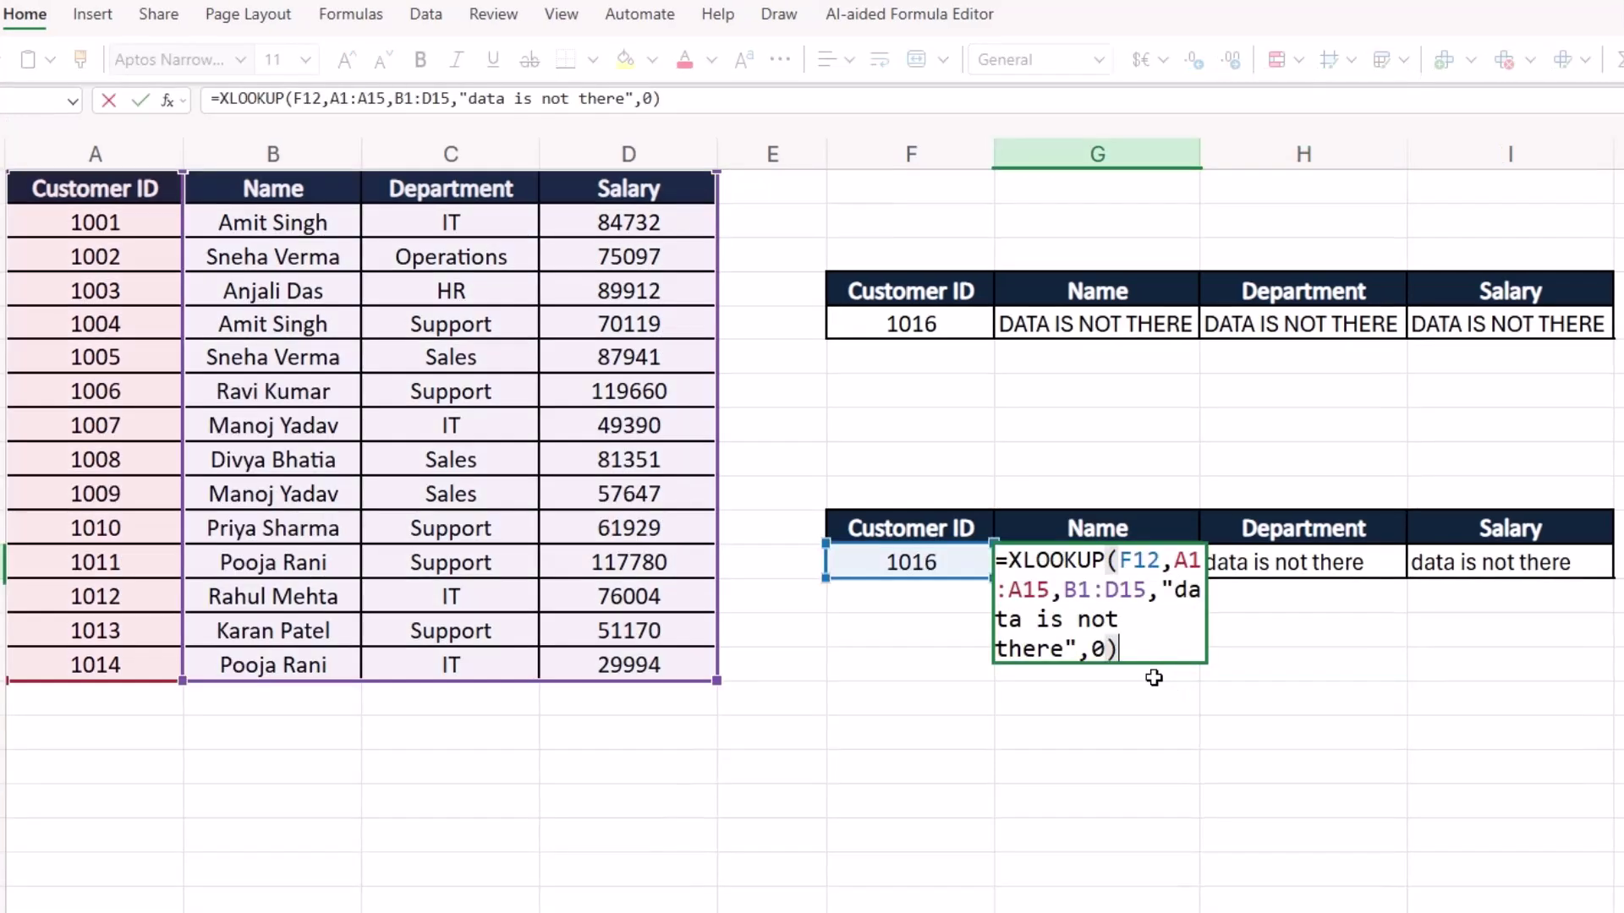
{"action": "left_click", "coordinate": [1160, 690]}
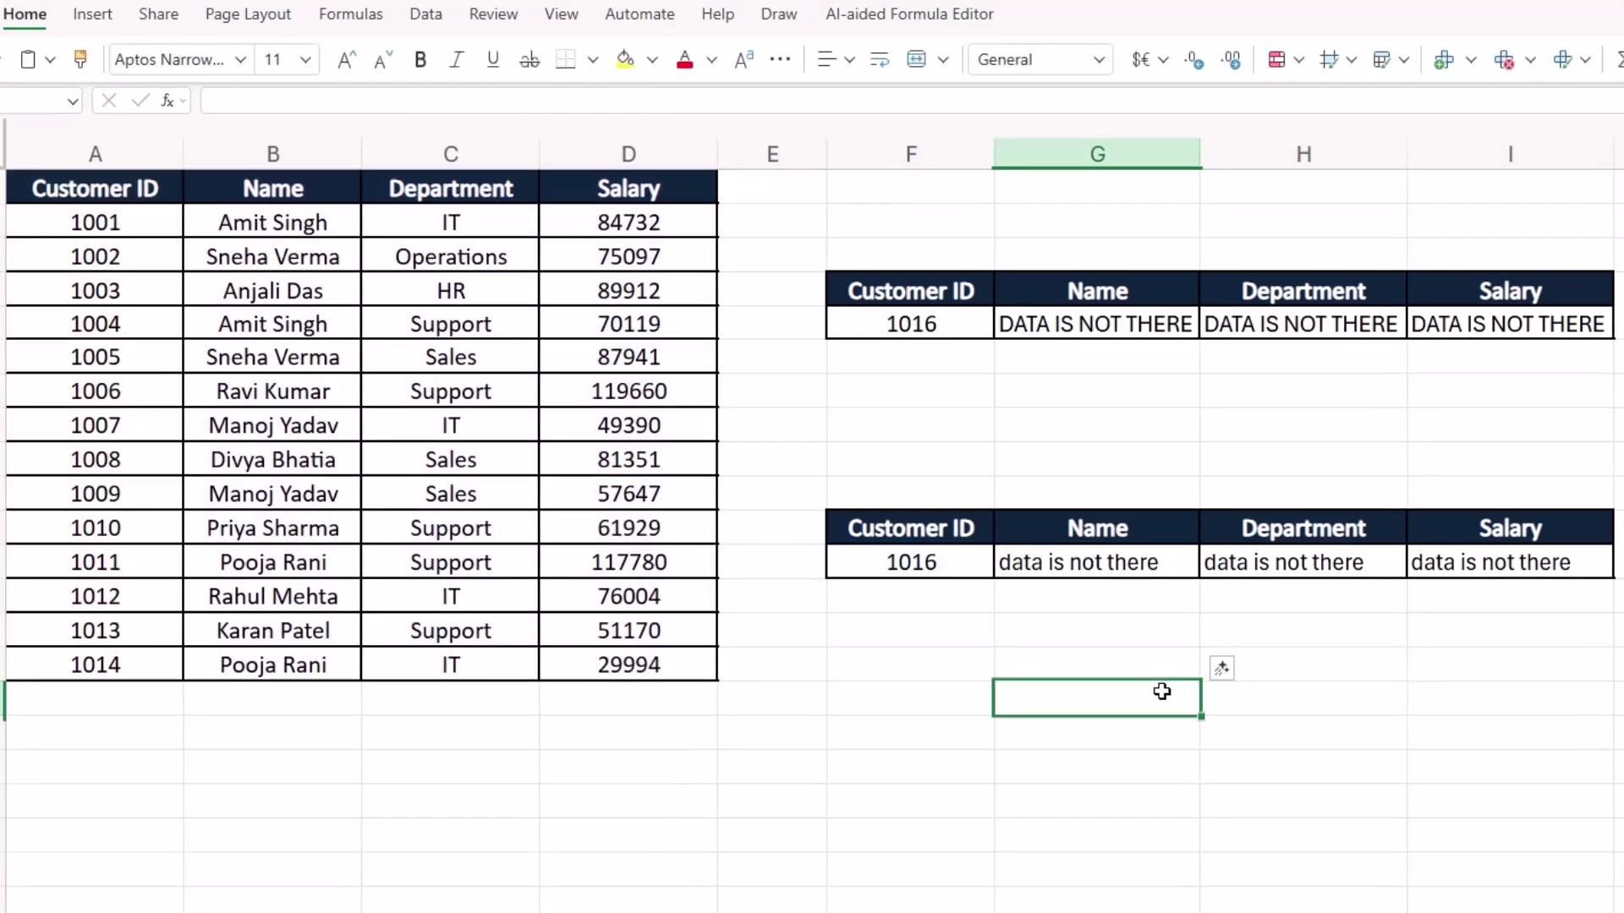